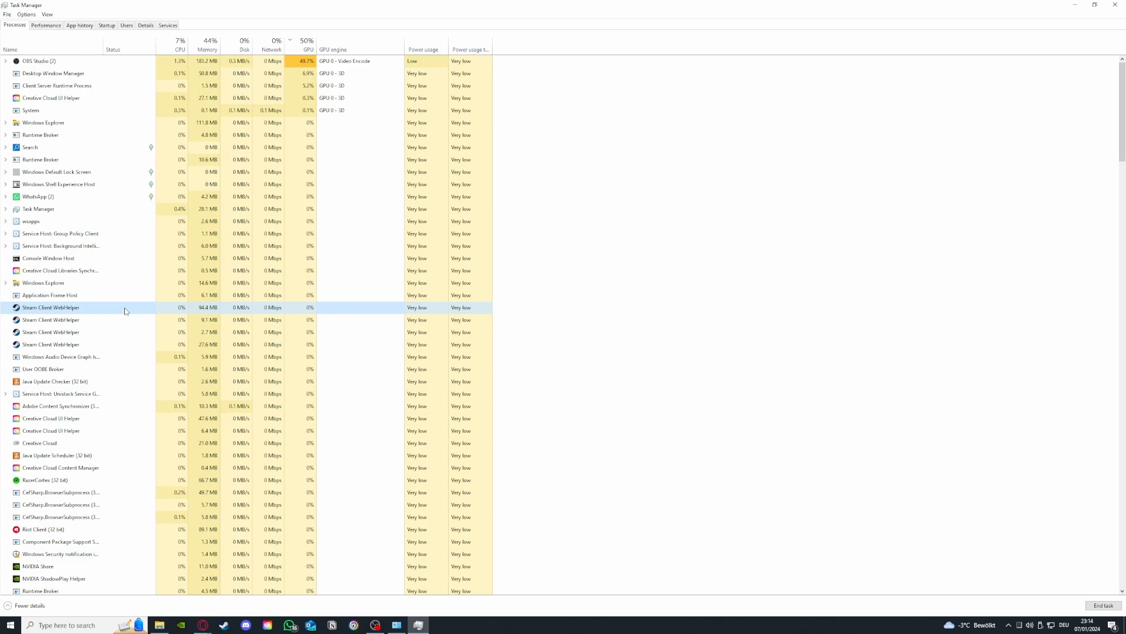
End the highlighted Steam Client WebHelper process.
{"action": "right_click", "coordinate": [124, 310]}
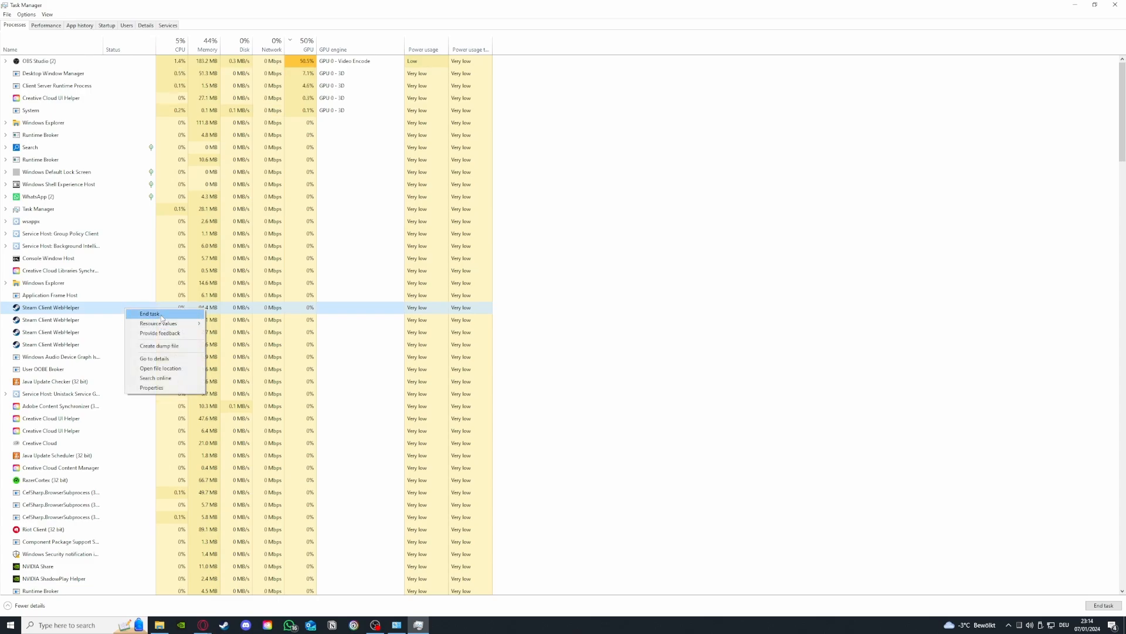
{"action": "left_click", "coordinate": [161, 317]}
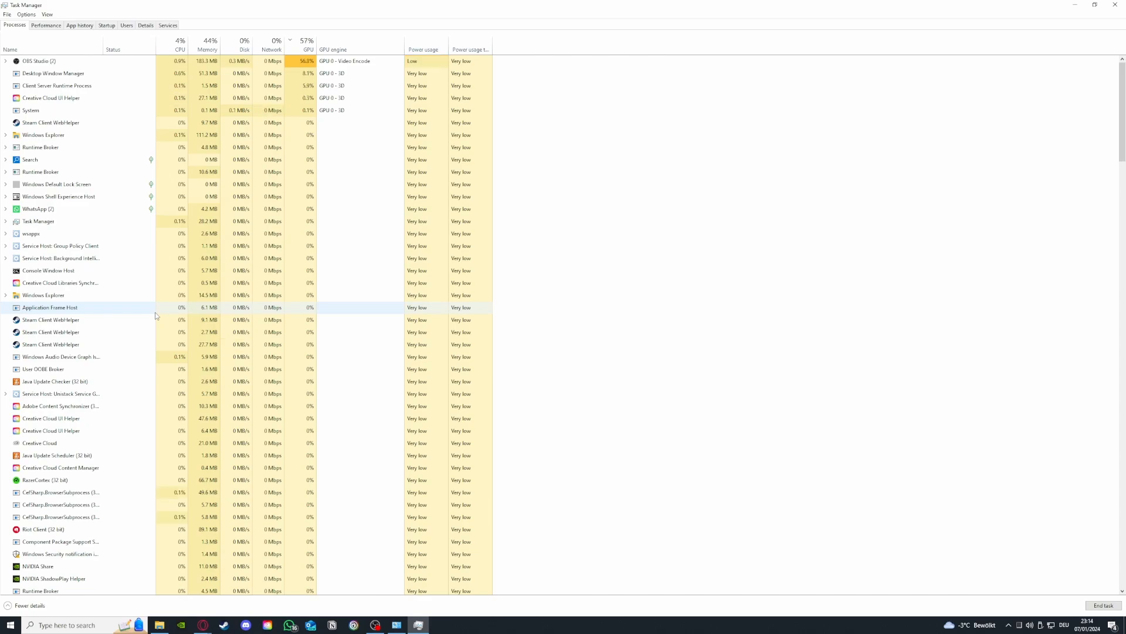
Check the CPU and GPU performance graphs, and look through the list of running processes again.
{"action": "left_click", "coordinate": [61, 27]}
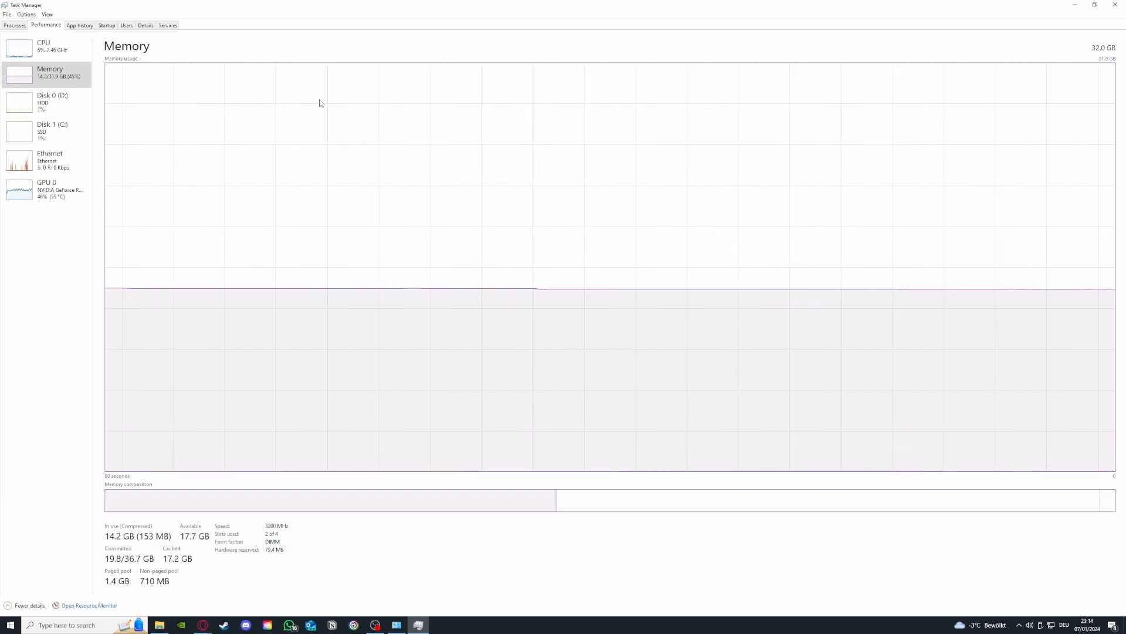
{"action": "left_click", "coordinate": [42, 61]}
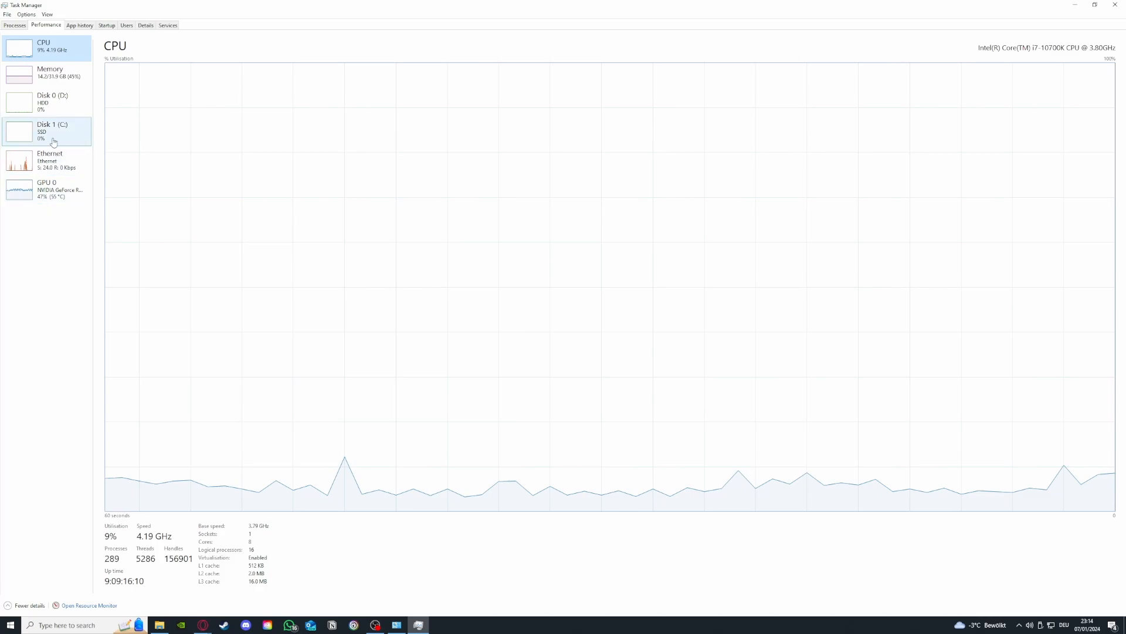
{"action": "left_click", "coordinate": [46, 189]}
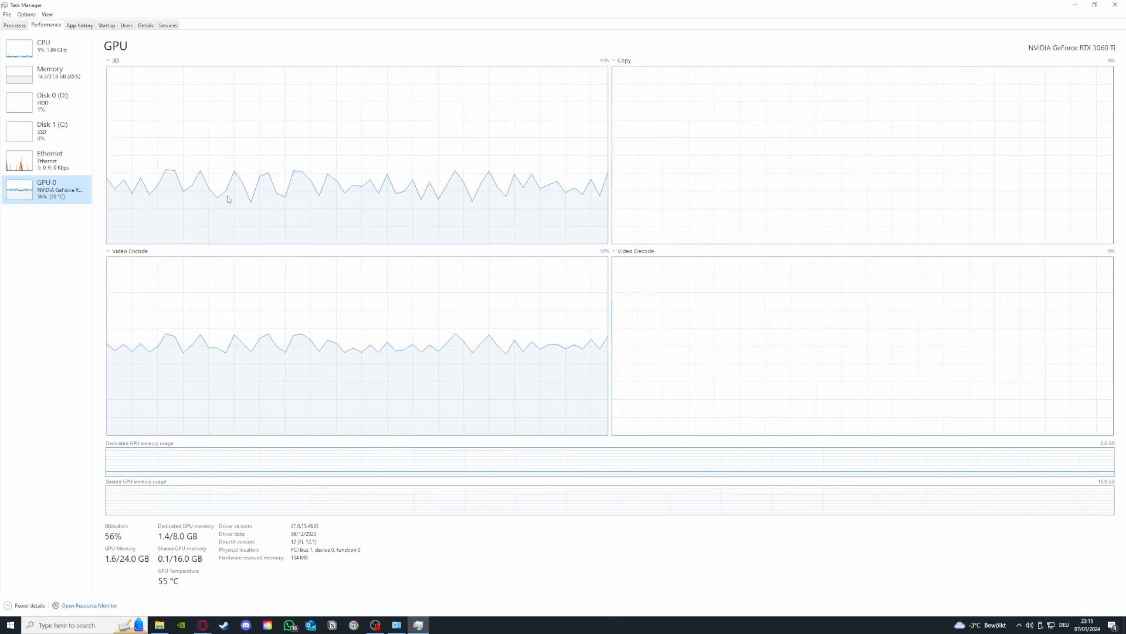
{"action": "left_click", "coordinate": [12, 25]}
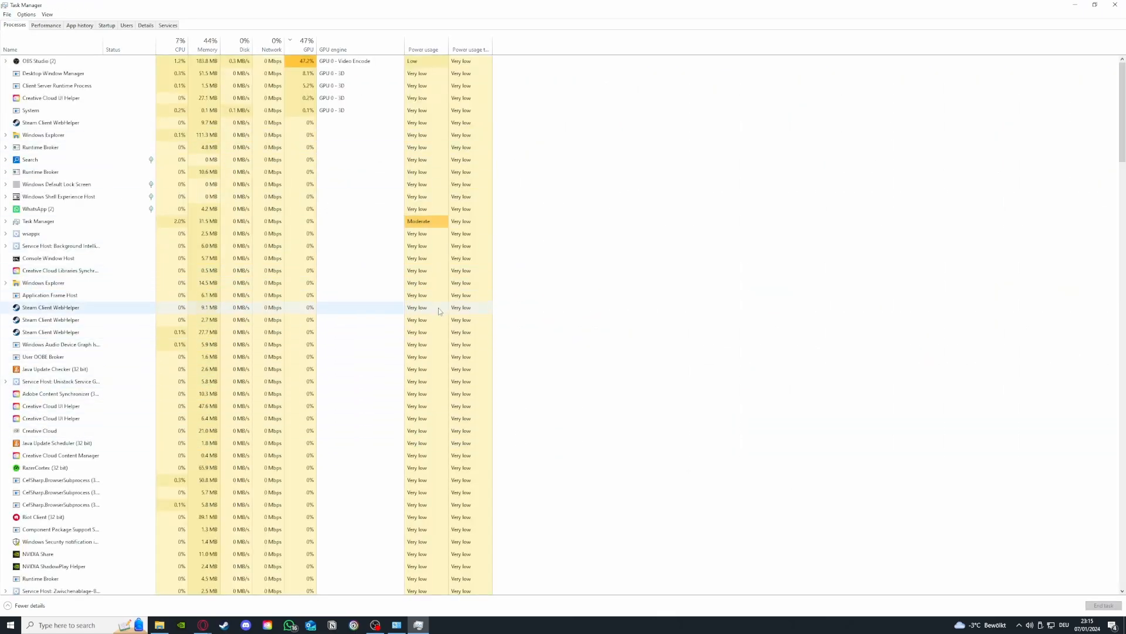
{"action": "scroll", "coordinate": [121, 327], "scroll_direction": "down", "scroll_amount": 2}
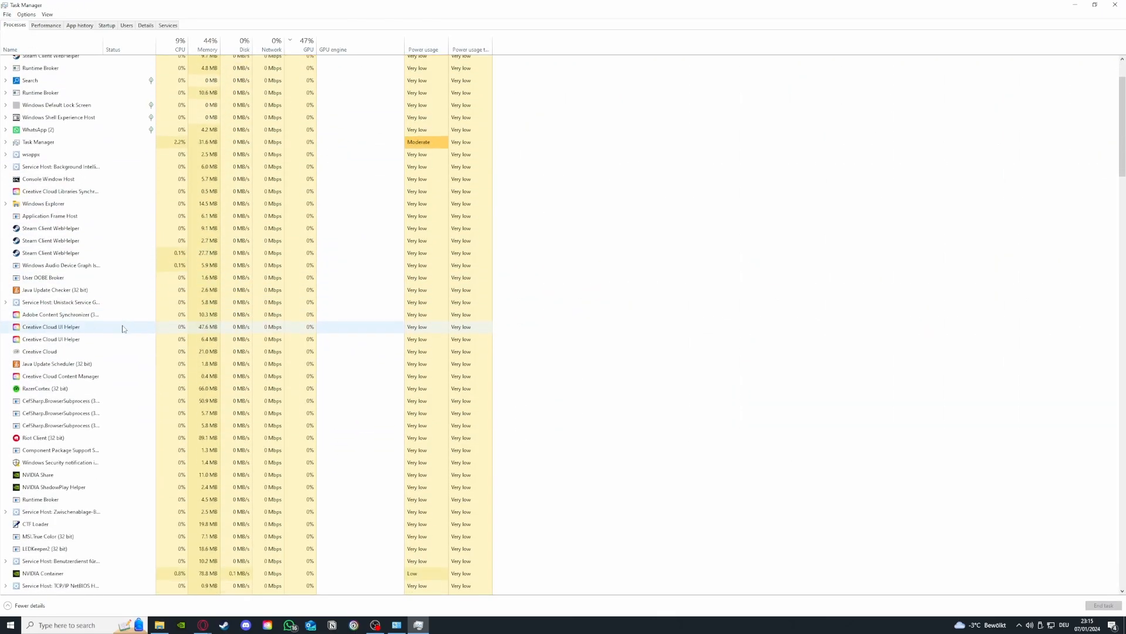
{"action": "scroll", "coordinate": [139, 327], "scroll_direction": "up", "scroll_amount": 2}
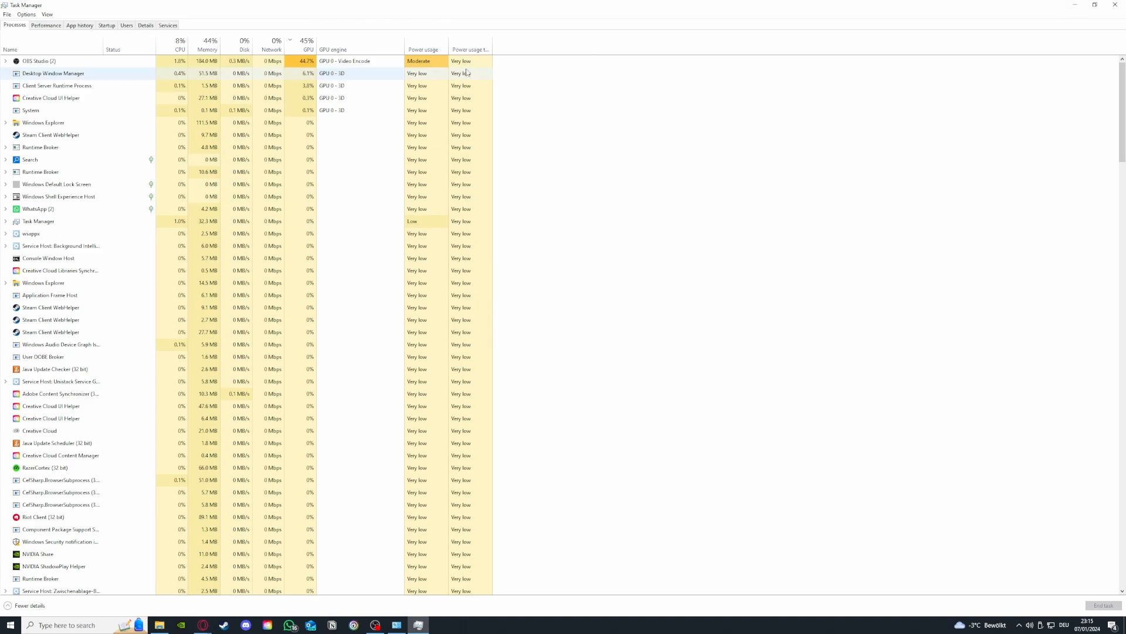
Review the startup apps and the options offered for Parsec and iCUE, and close Task Manager.
{"action": "left_click", "coordinate": [85, 28]}
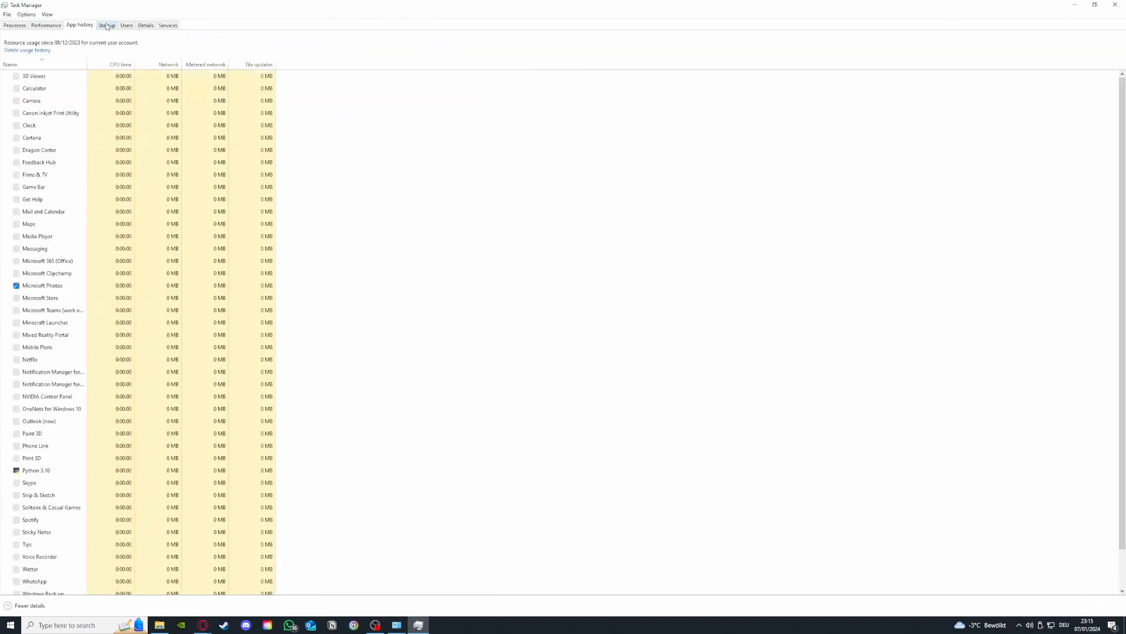
{"action": "key", "text": "ctrl+Tab"}
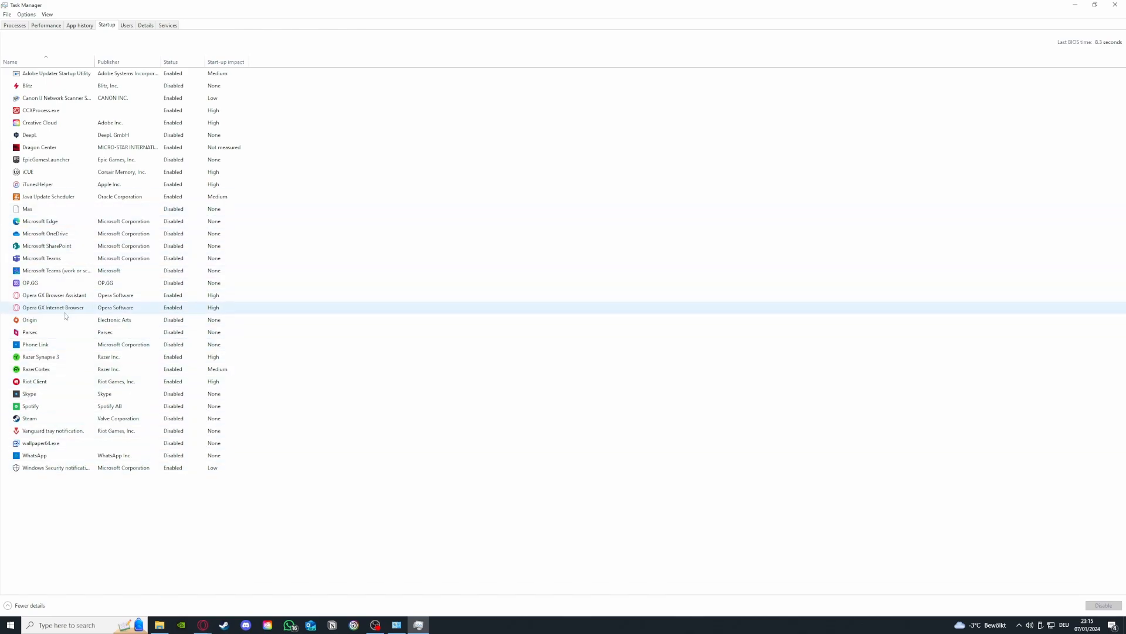
{"action": "left_click", "coordinate": [64, 332]}
{"action": "right_click", "coordinate": [74, 333]}
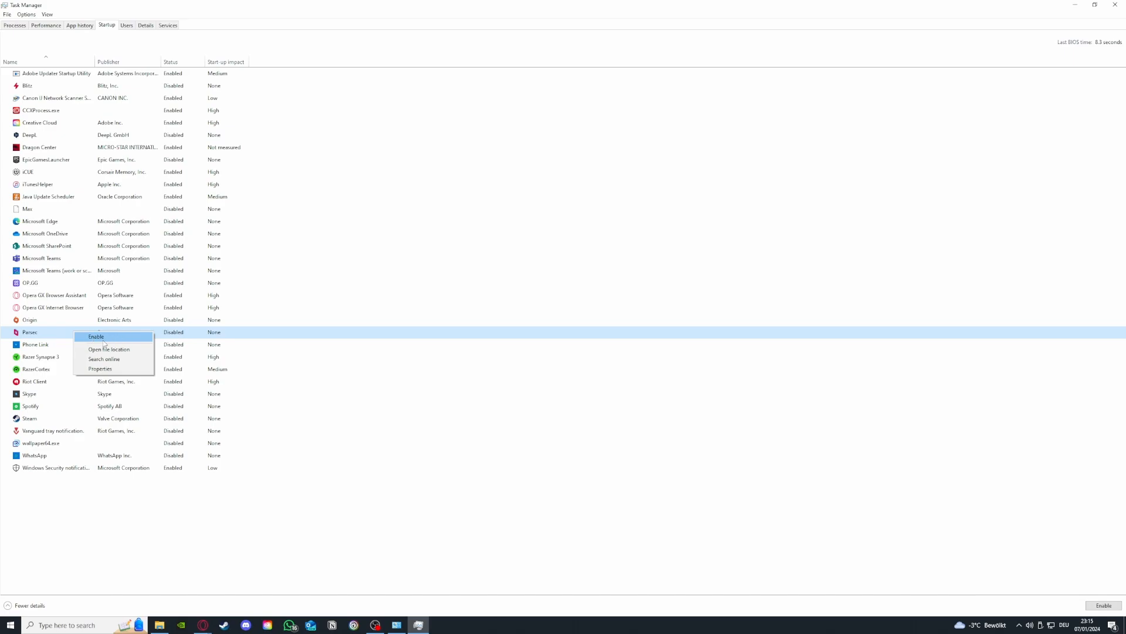
{"action": "left_click", "coordinate": [107, 178]}
{"action": "right_click", "coordinate": [65, 174]}
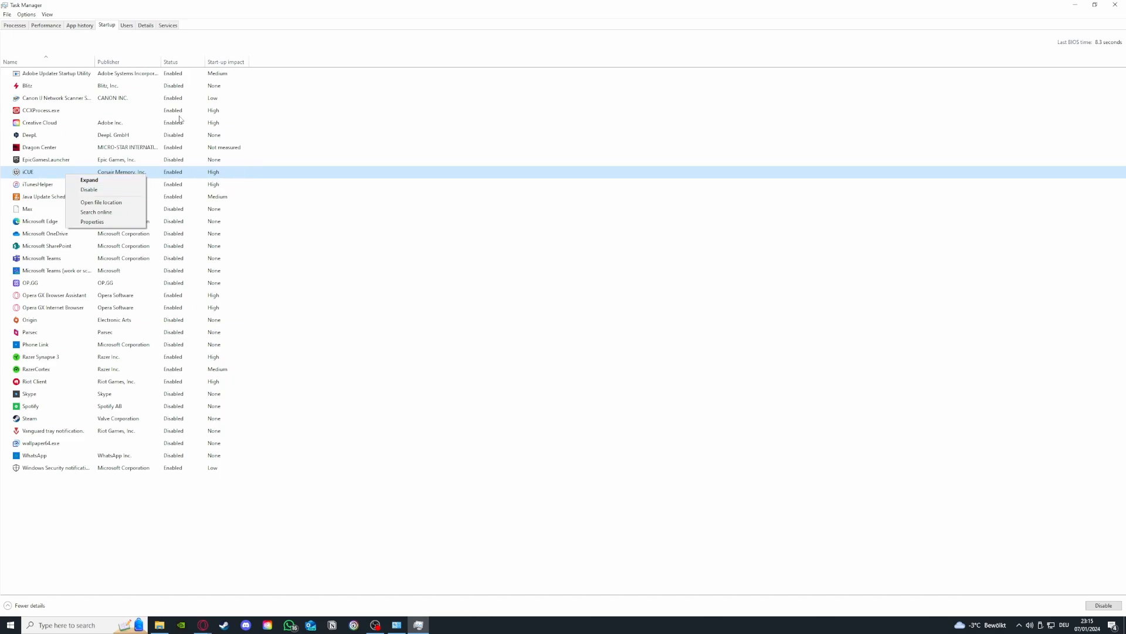
{"action": "left_click", "coordinate": [89, 189]}
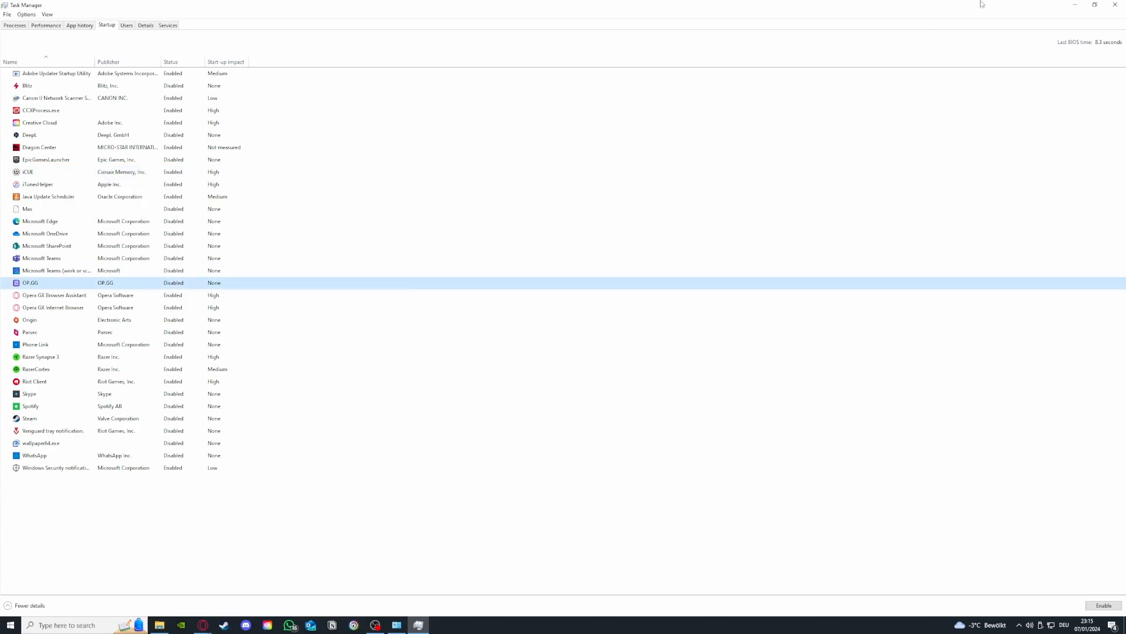
{"action": "left_click", "coordinate": [1114, 5]}
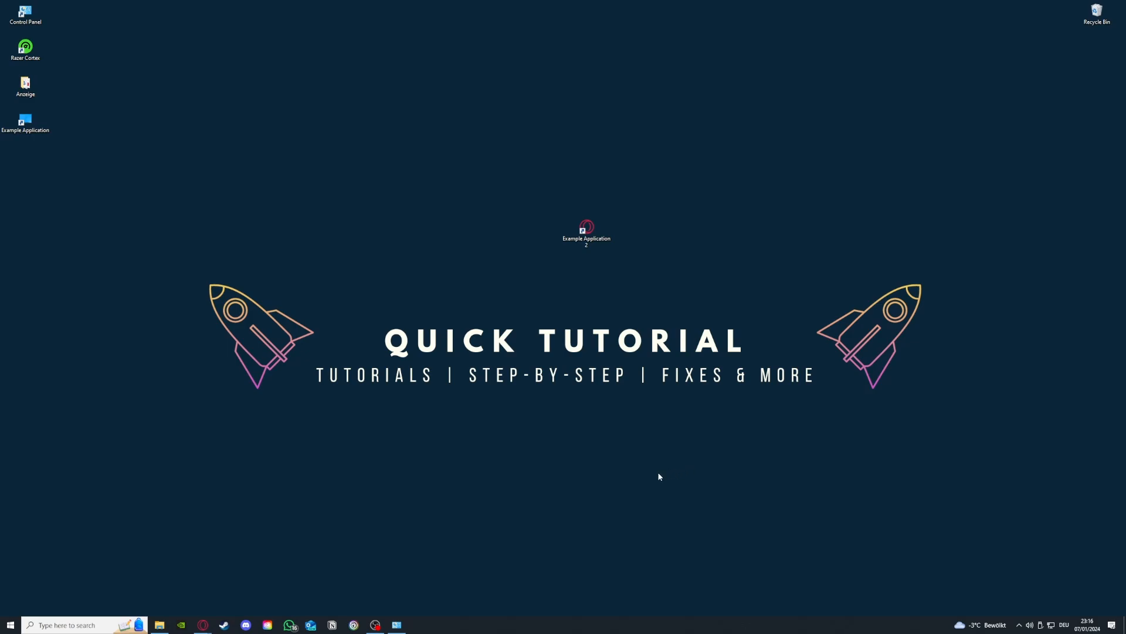
Reopen Task Manager and enlarge its window so the GPU and power usage columns fit.
{"action": "right_click", "coordinate": [512, 631]}
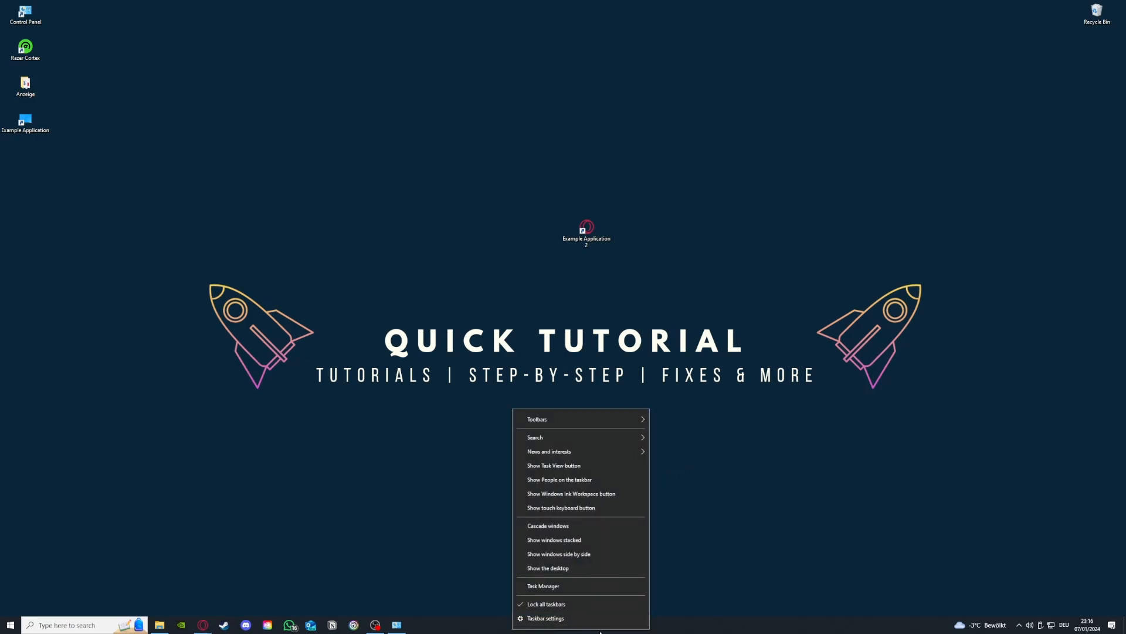
{"action": "left_click", "coordinate": [550, 587]}
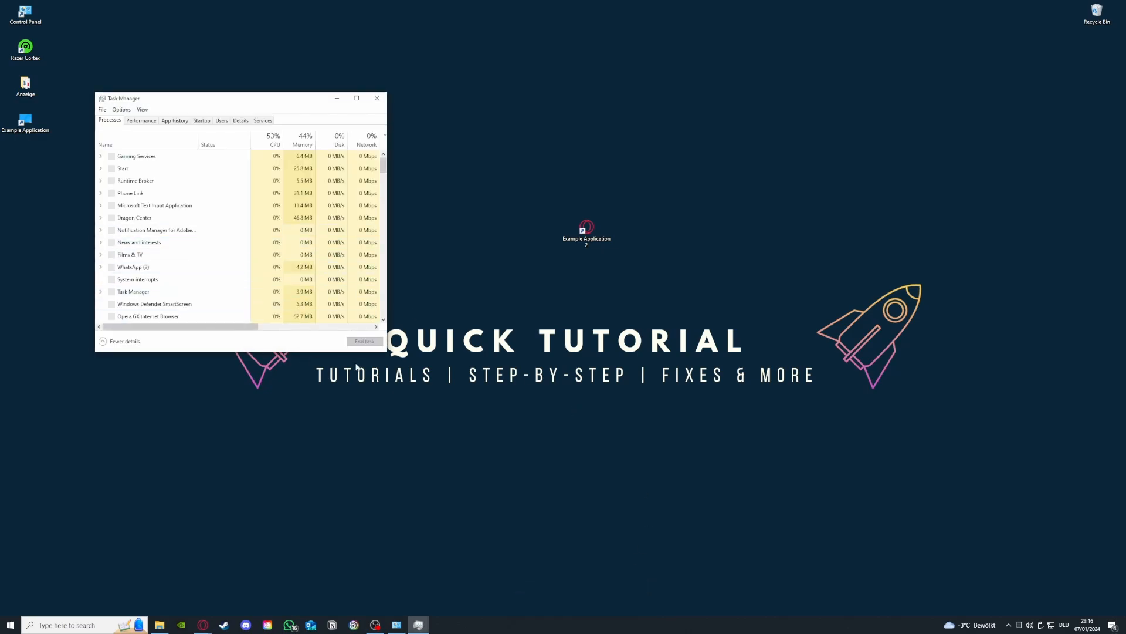
{"action": "left_click_drag", "start_coordinate": [381, 353], "coordinate": [731, 501]}
{"action": "left_click", "coordinate": [244, 304]}
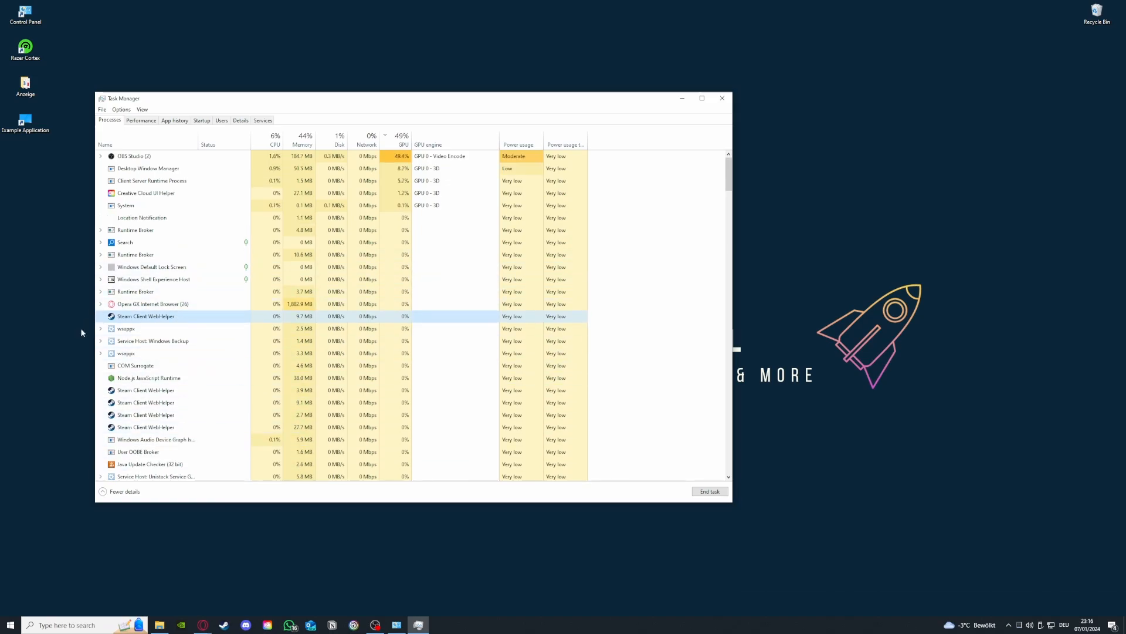
Go through the Steam Client WebHelper entries in the process list one by one, and close Task Manager.
{"action": "scroll", "coordinate": [128, 371], "scroll_direction": "down", "scroll_amount": 3}
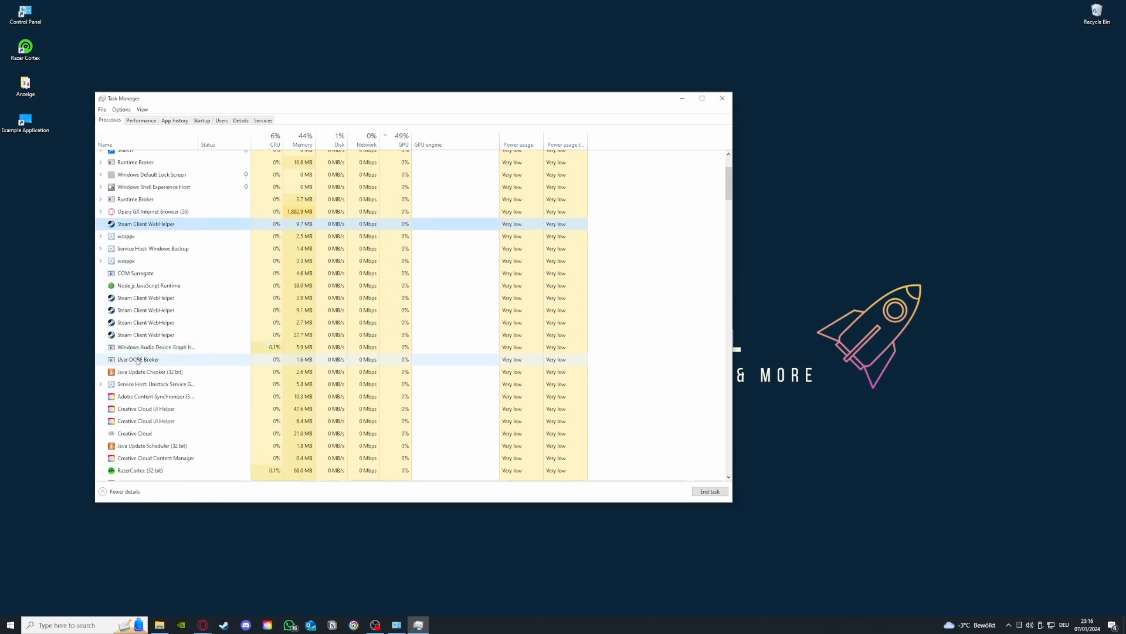
{"action": "left_click", "coordinate": [133, 296]}
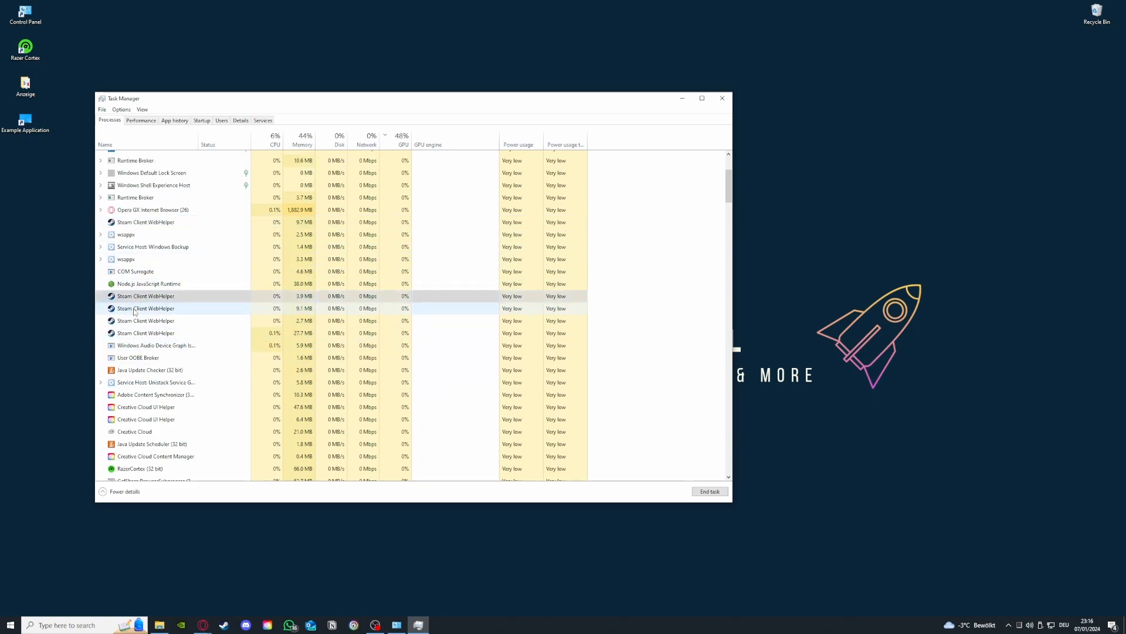
{"action": "left_click", "coordinate": [135, 309]}
{"action": "left_click", "coordinate": [137, 322]}
{"action": "left_click", "coordinate": [139, 334]}
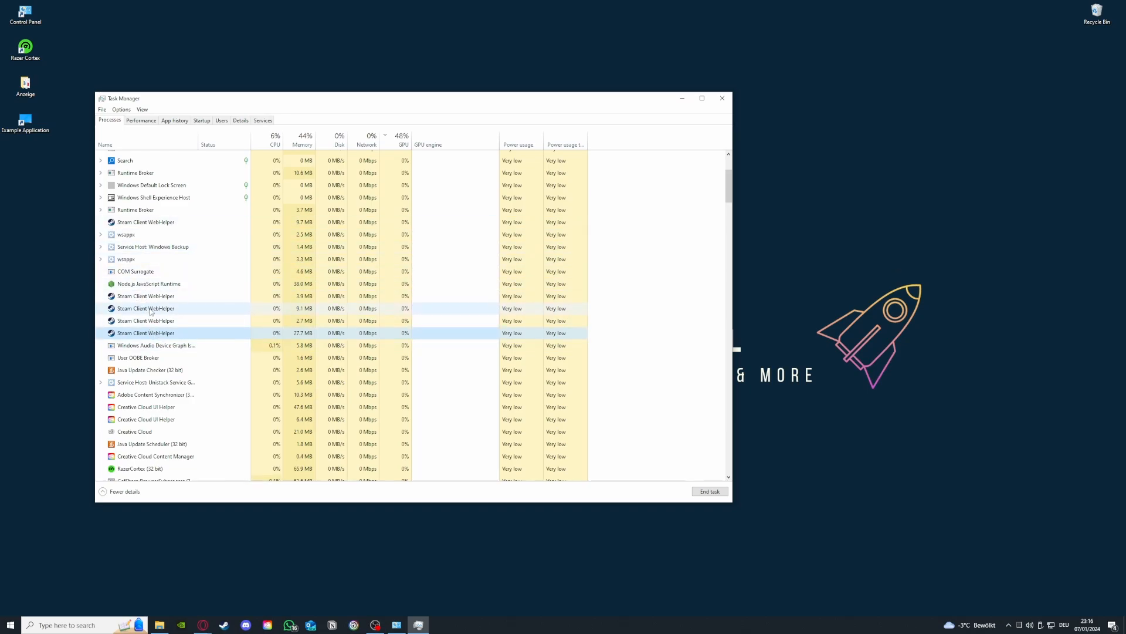
{"action": "left_click", "coordinate": [721, 96]}
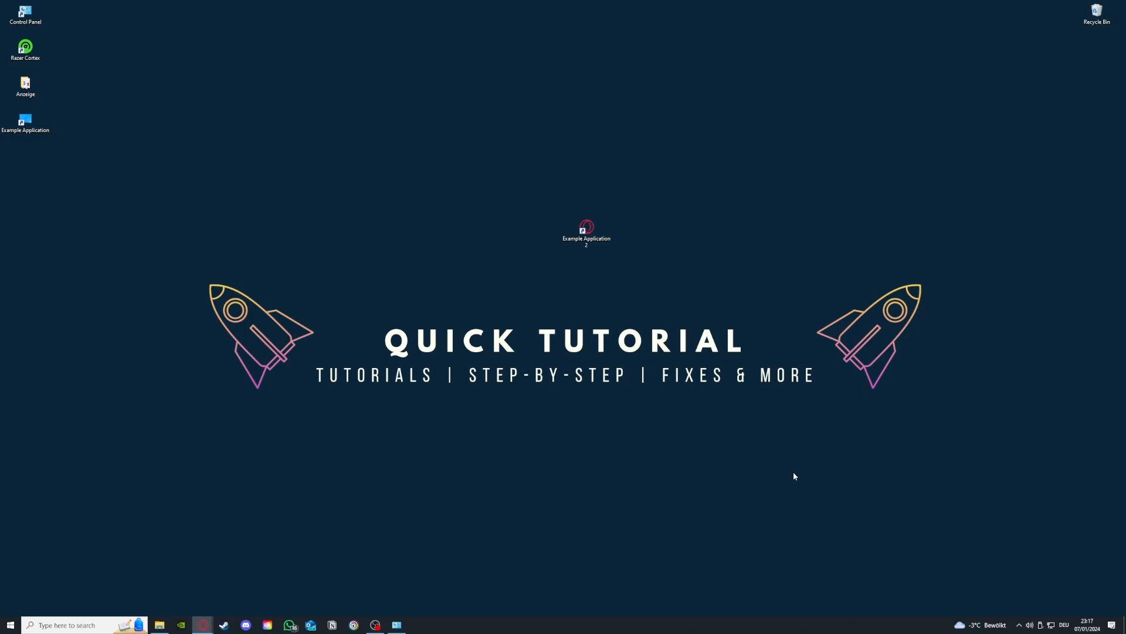
Open Administrative Tools from Control Panel's System and Security page and place its window beside the Control Panel window.
{"action": "left_click", "coordinate": [397, 625]}
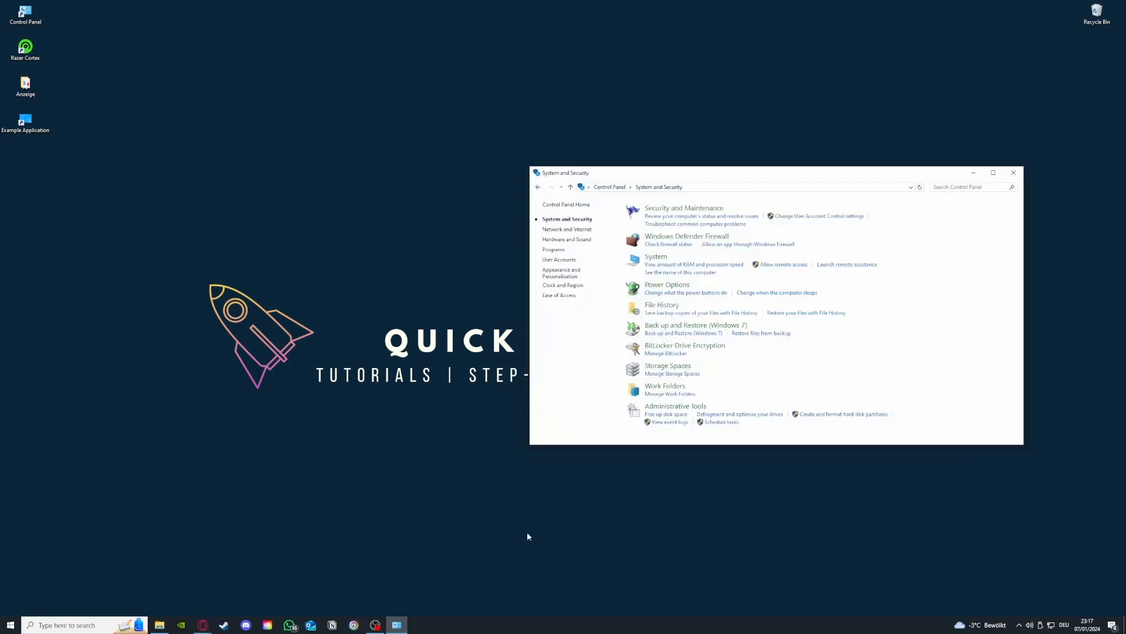
{"action": "mouse_move", "coordinate": [671, 410]}
{"action": "left_mouse_down"}
{"action": "mouse_move", "coordinate": [525, 396]}
{"action": "mouse_move", "coordinate": [660, 409]}
{"action": "left_mouse_up"}
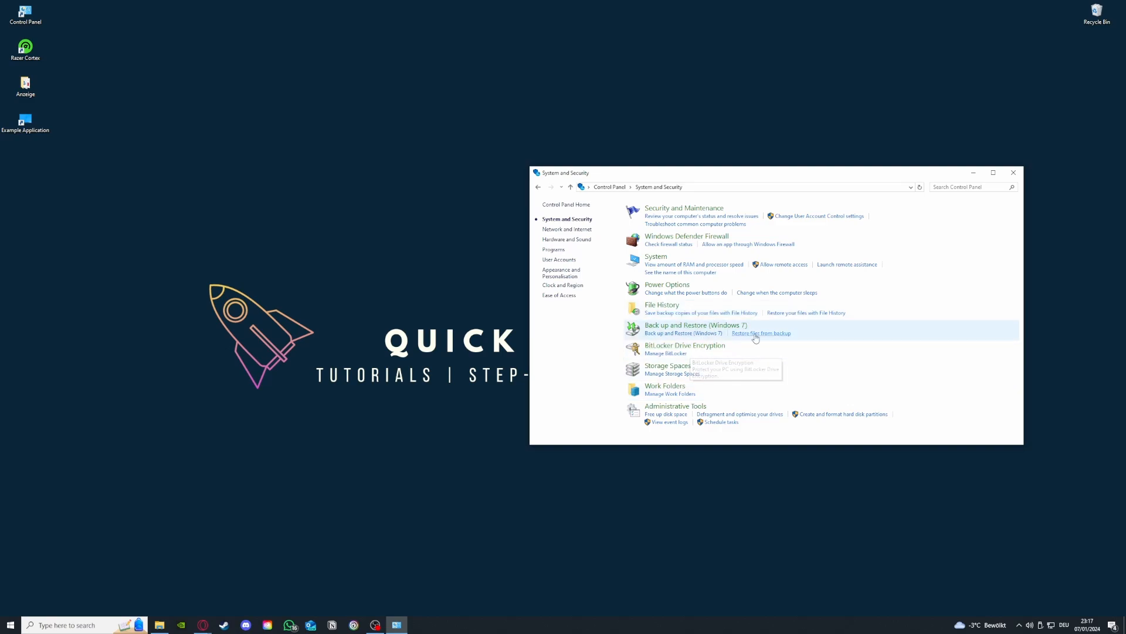
{"action": "left_click", "coordinate": [695, 407]}
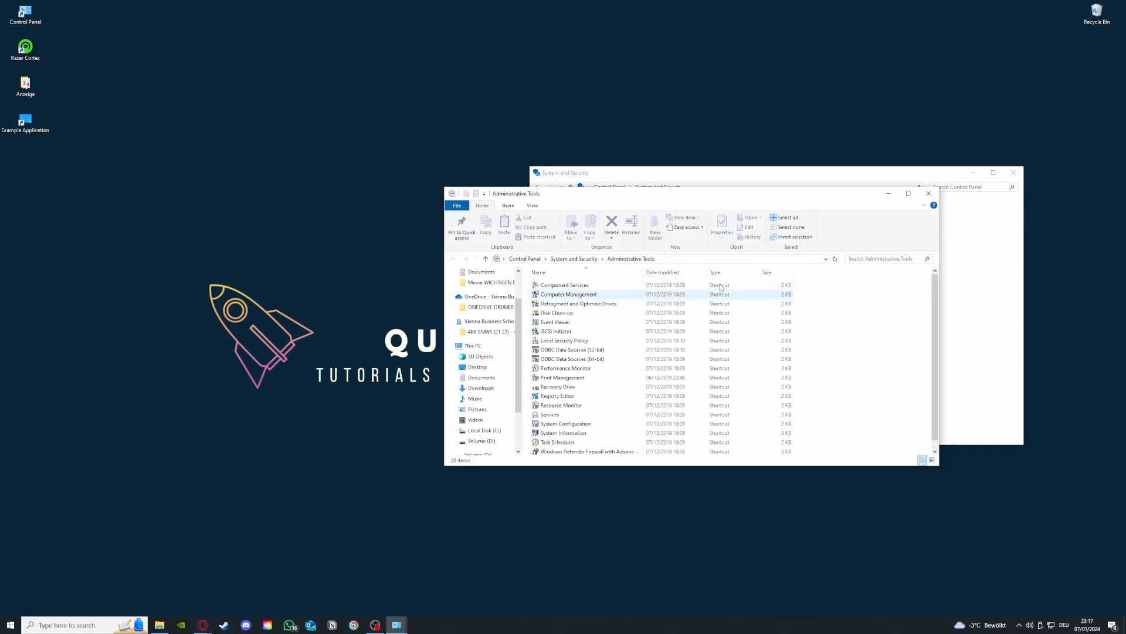
{"action": "mouse_move", "coordinate": [691, 193]}
{"action": "left_mouse_down"}
{"action": "mouse_move", "coordinate": [322, 118]}
{"action": "mouse_move", "coordinate": [272, 127]}
{"action": "left_mouse_up"}
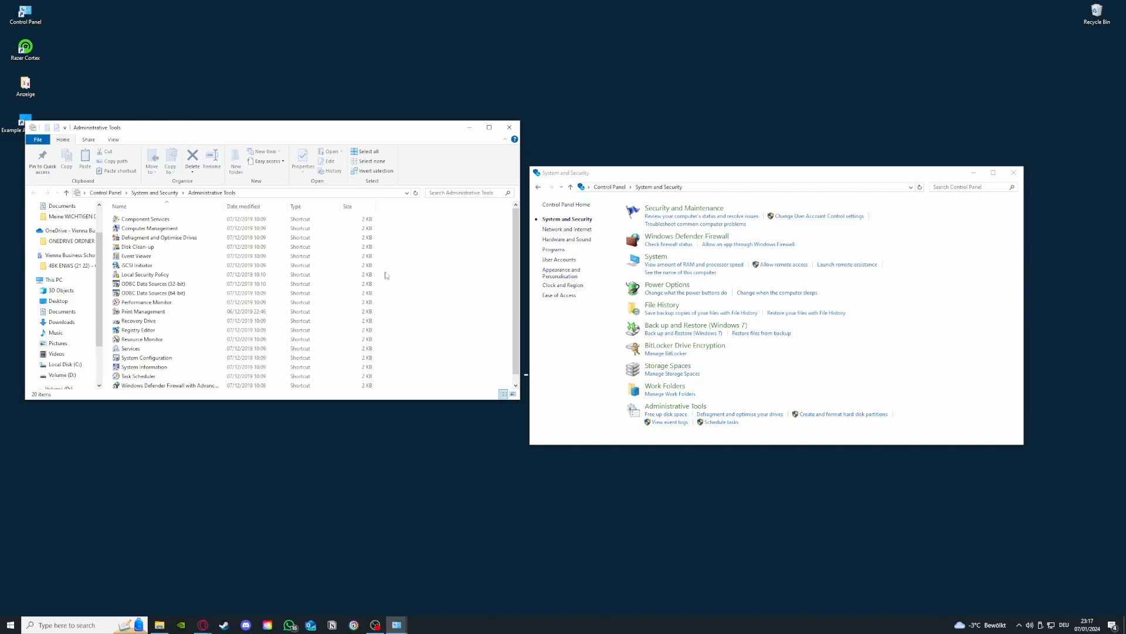
{"action": "left_click", "coordinate": [91, 625]}
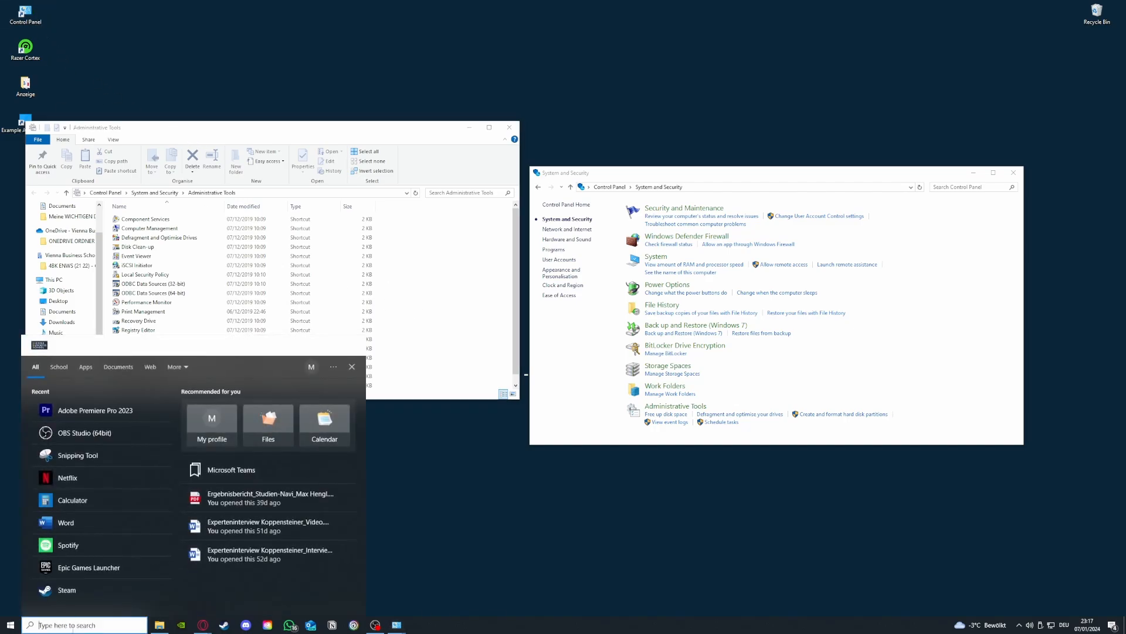
{"action": "key", "text": "Escape"}
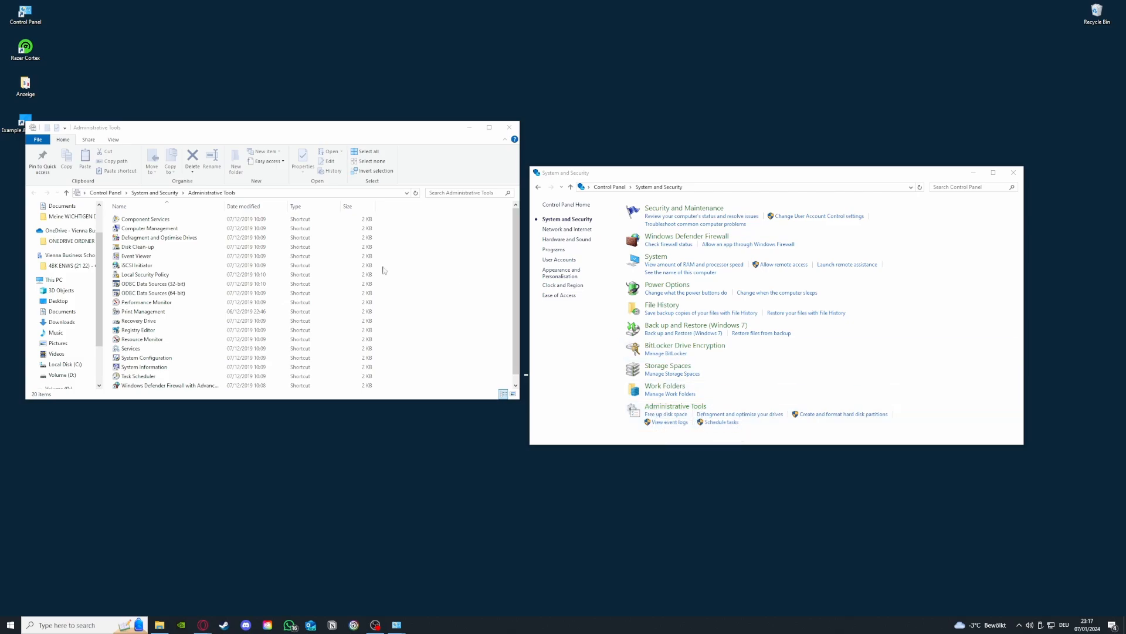
Open Disk Clean-up, pick drive (C:) in the drive selection, dismiss the dialog and close both open windows.
{"action": "double_click", "coordinate": [146, 247]}
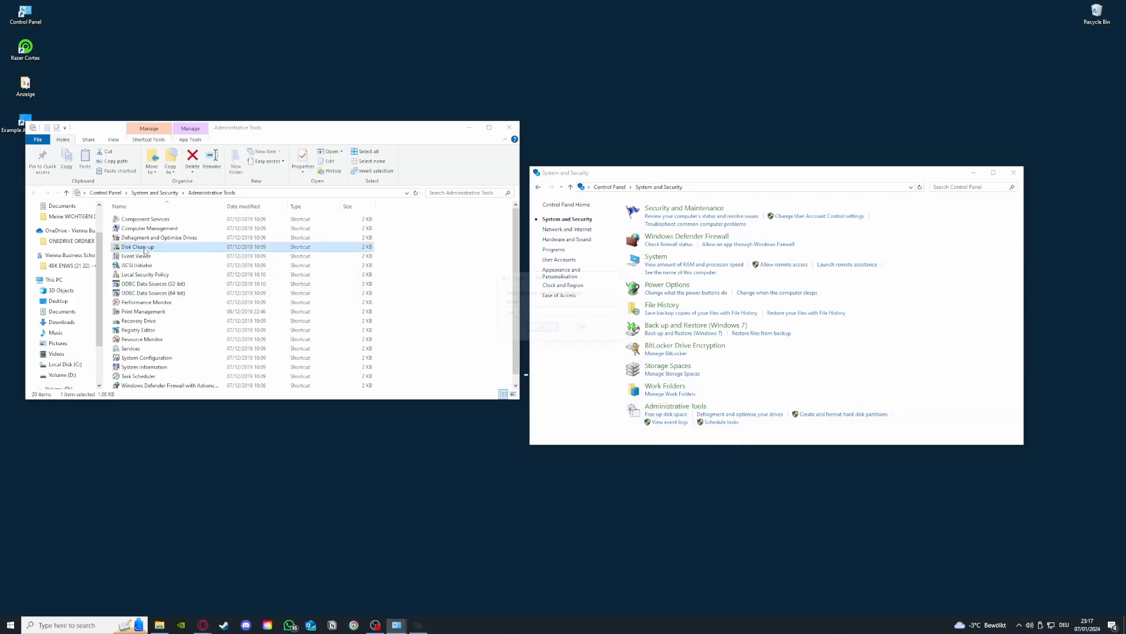
{"action": "left_click", "coordinate": [561, 313]}
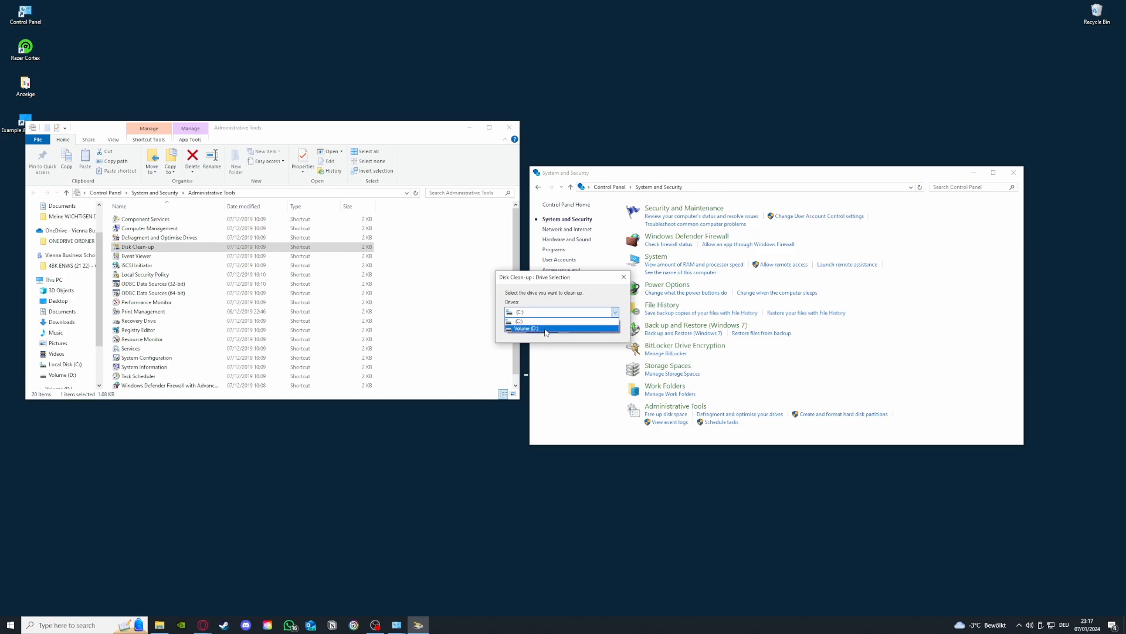
{"action": "left_click", "coordinate": [545, 322]}
{"action": "left_click", "coordinate": [624, 279]}
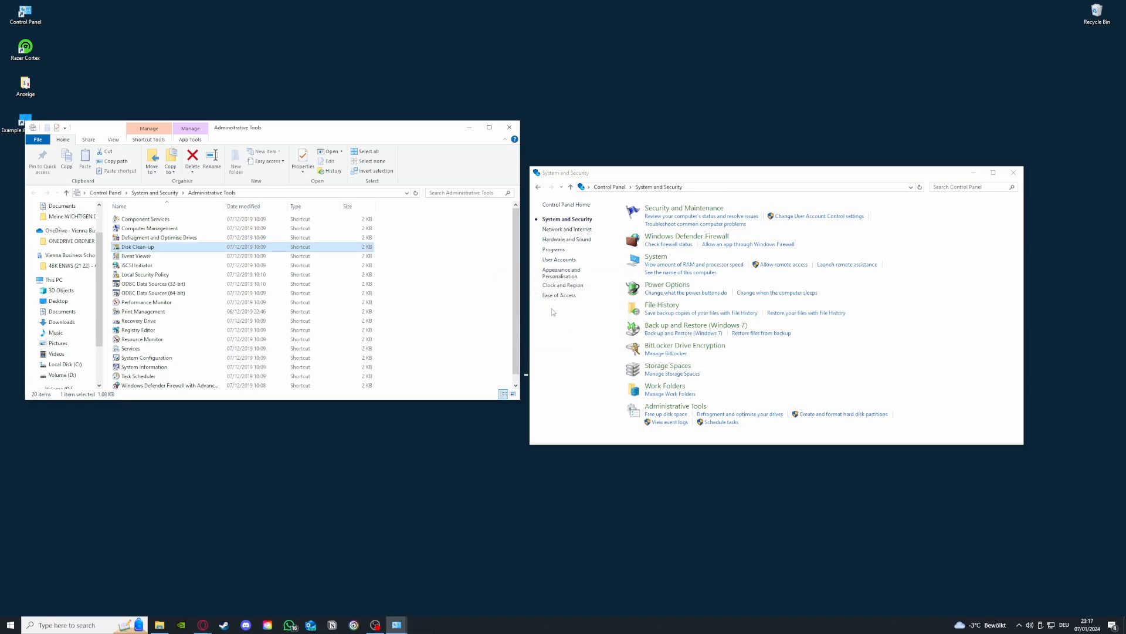
{"action": "left_click", "coordinate": [509, 127]}
{"action": "left_click", "coordinate": [1012, 173]}
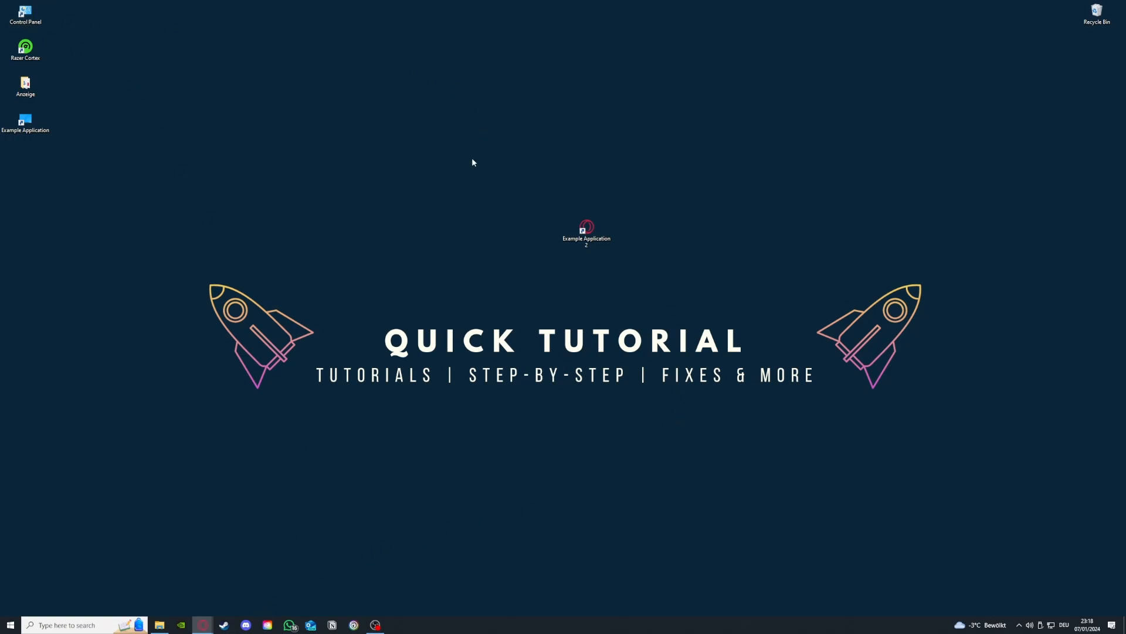
Open Programs and Features from Control Panel and look through the list of installed programs.
{"action": "double_click", "coordinate": [43, 16]}
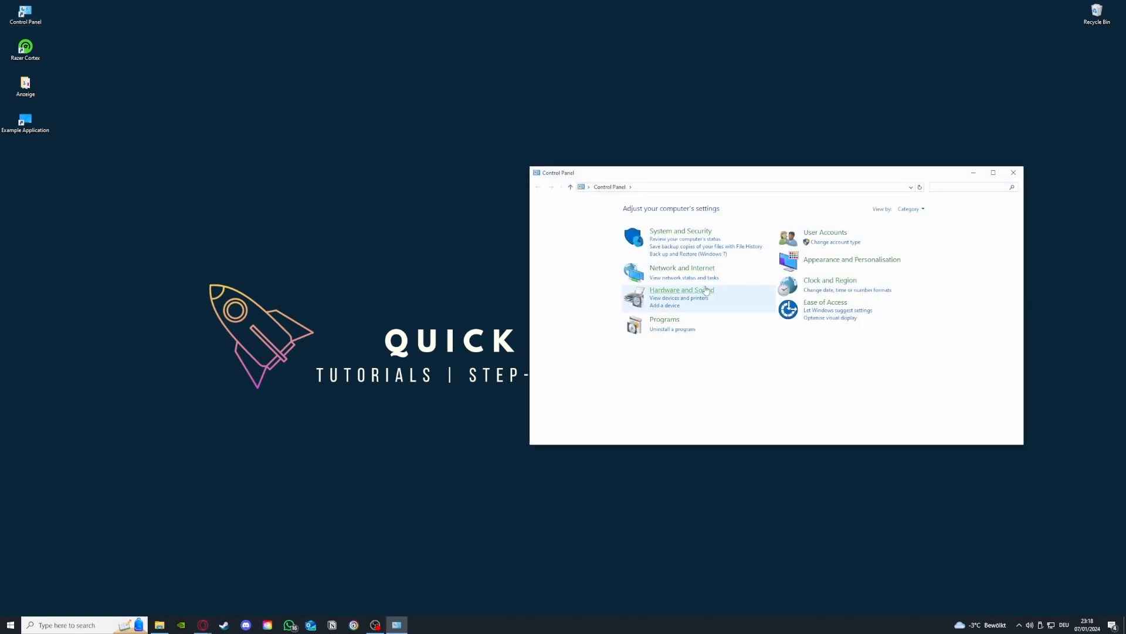
{"action": "left_click", "coordinate": [673, 331]}
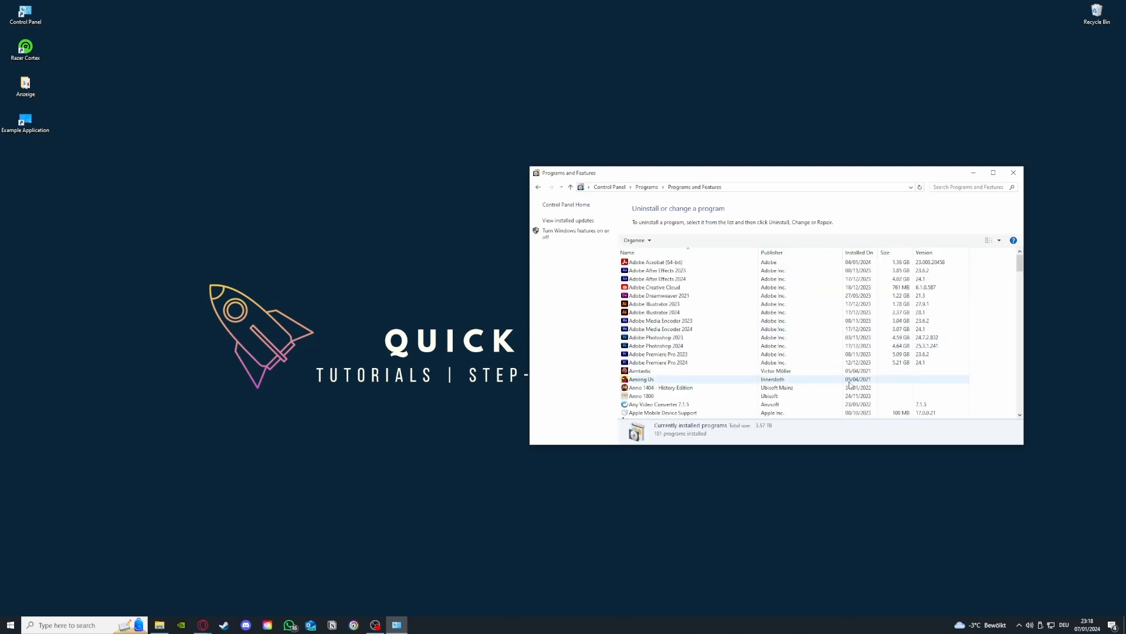
{"action": "scroll", "coordinate": [810, 364], "scroll_direction": "down", "scroll_amount": 15}
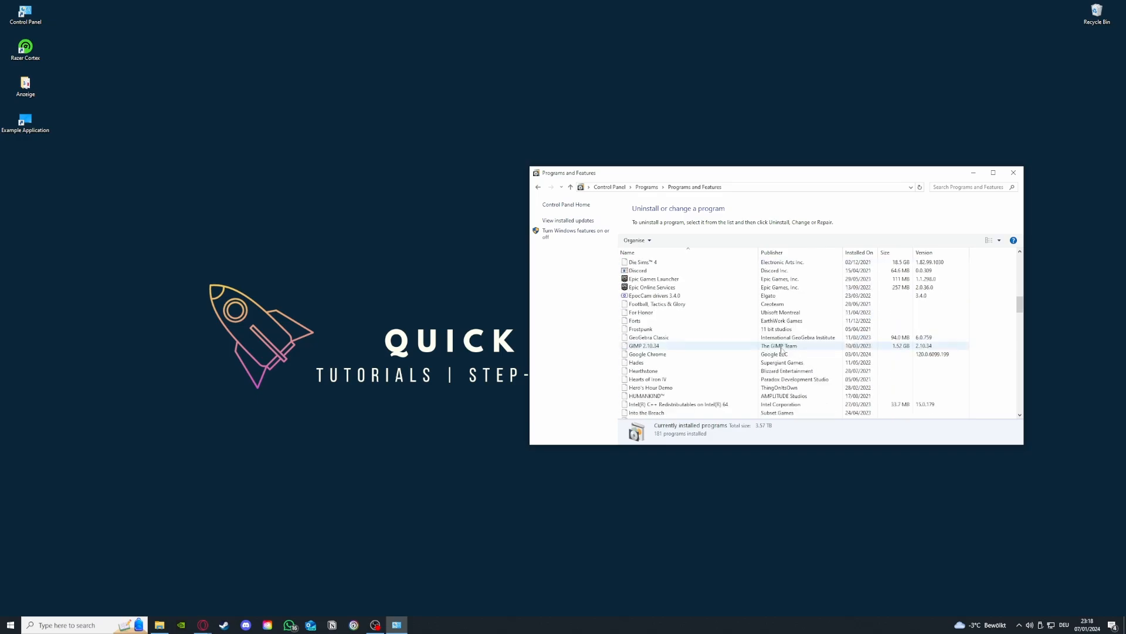
{"action": "scroll", "coordinate": [782, 350], "scroll_direction": "down", "scroll_amount": 13}
{"action": "scroll", "coordinate": [740, 353], "scroll_direction": "up", "scroll_amount": 7}
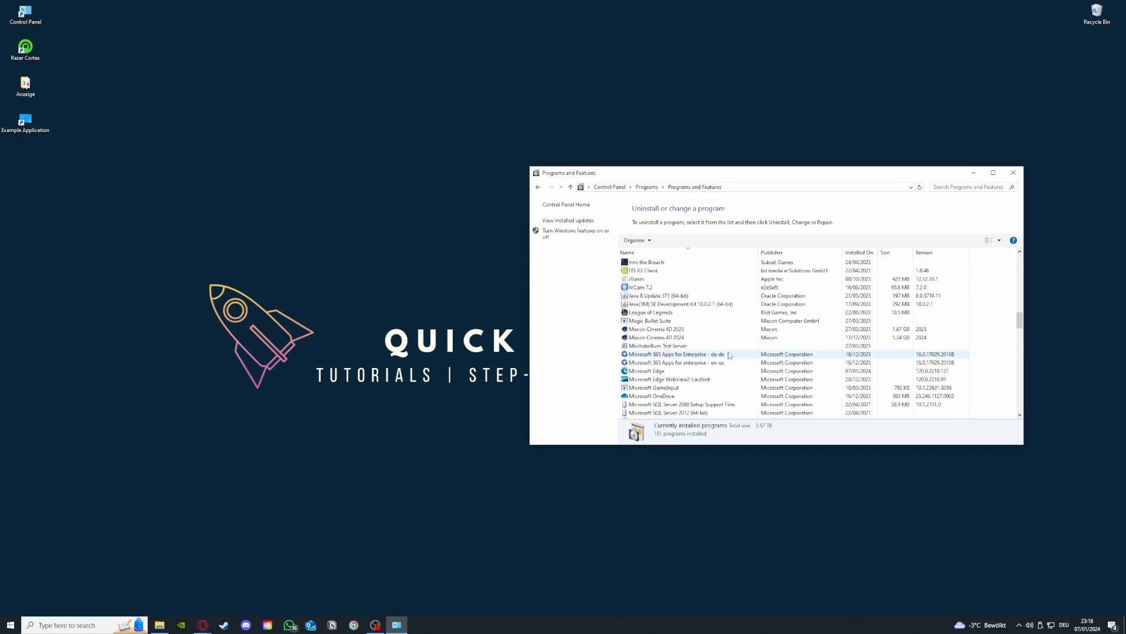
Find Microsoft Teams in the installed programs list and bring up its Uninstall option.
{"action": "scroll", "coordinate": [716, 358], "scroll_direction": "down", "scroll_amount": 5}
{"action": "scroll", "coordinate": [675, 366], "scroll_direction": "up", "scroll_amount": 2}
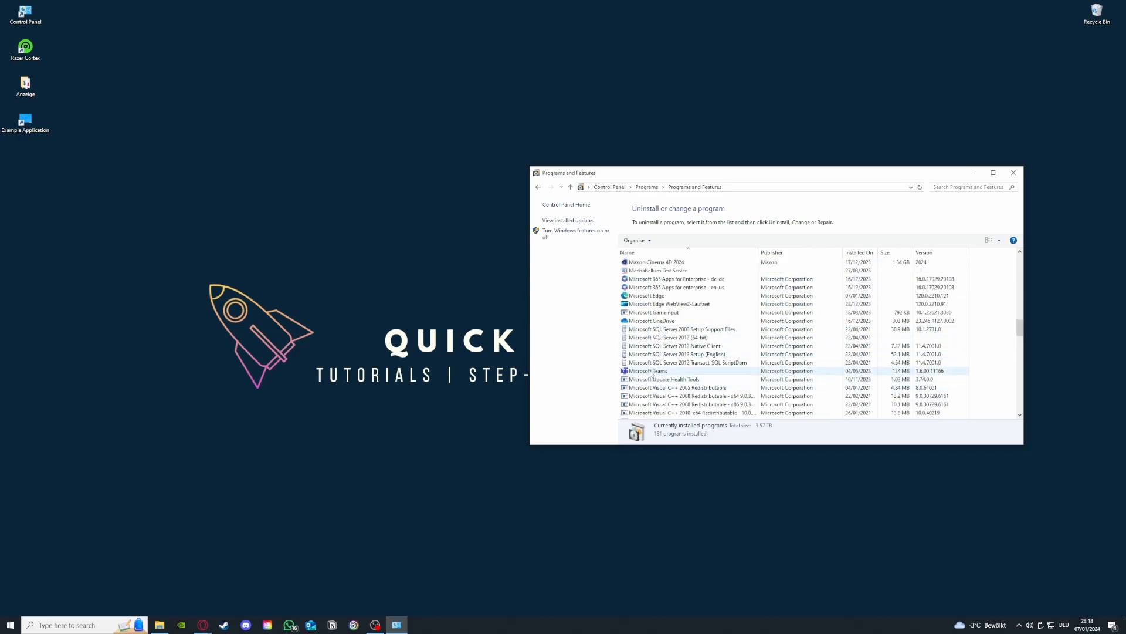
{"action": "left_click", "coordinate": [651, 372]}
{"action": "right_click", "coordinate": [650, 373]}
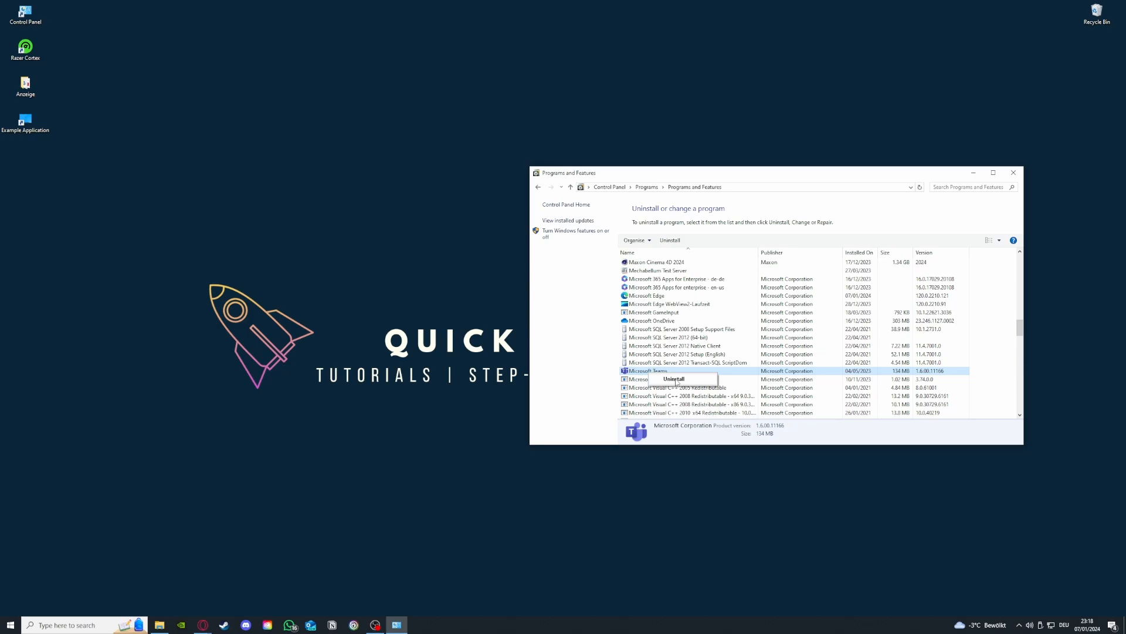
{"action": "left_click", "coordinate": [683, 379]}
Return to the Control Panel home page, search for "window" and open Windows Defender Firewall.
{"action": "left_click", "coordinate": [538, 187]}
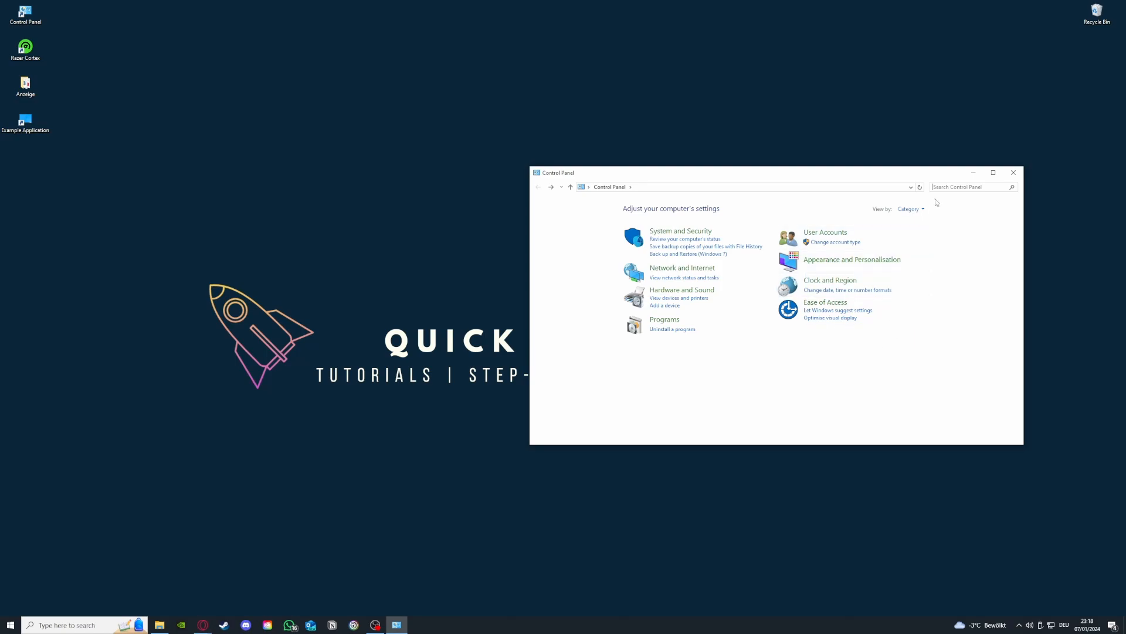
{"action": "type", "text": "window"}
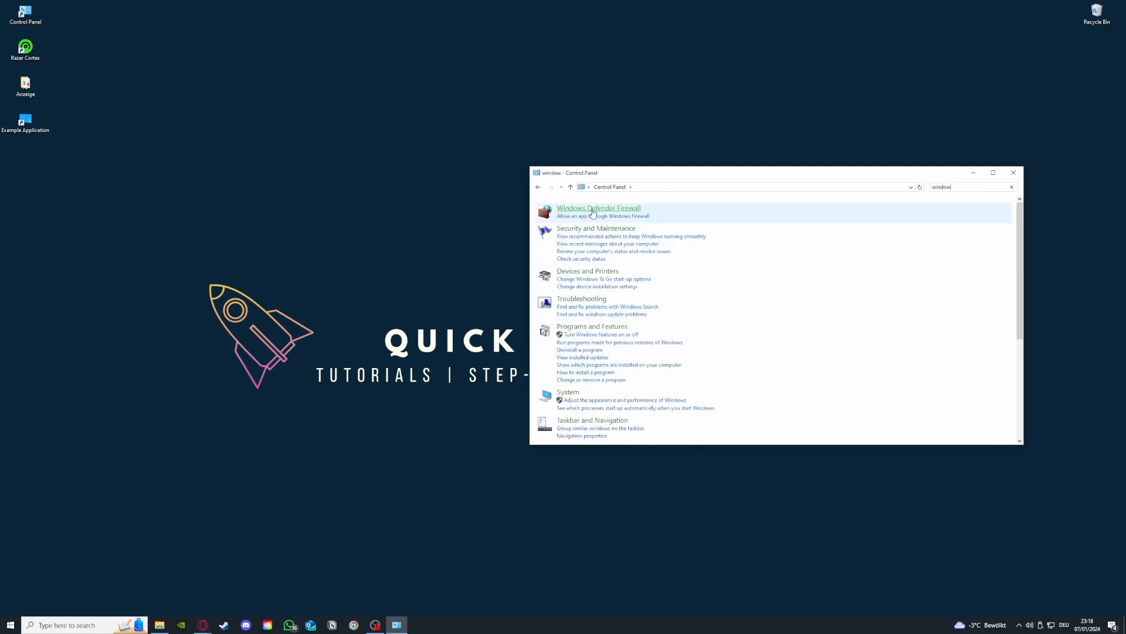
{"action": "left_click", "coordinate": [598, 208]}
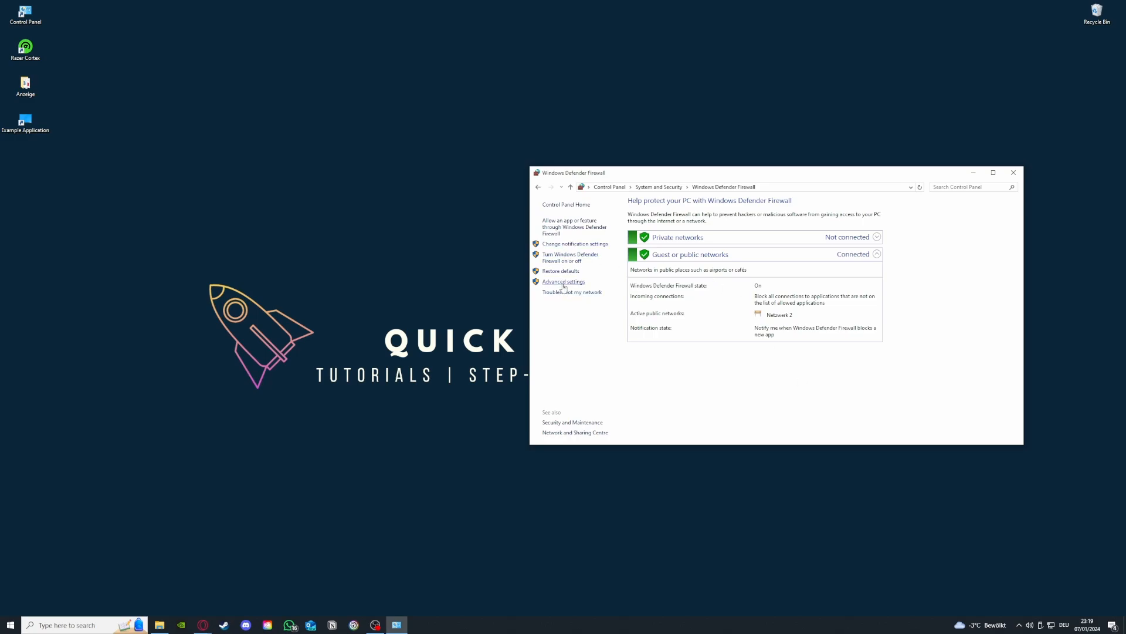
Look through the apps allowed to communicate through Windows Defender Firewall, and return to the firewall overview.
{"action": "left_click", "coordinate": [565, 227]}
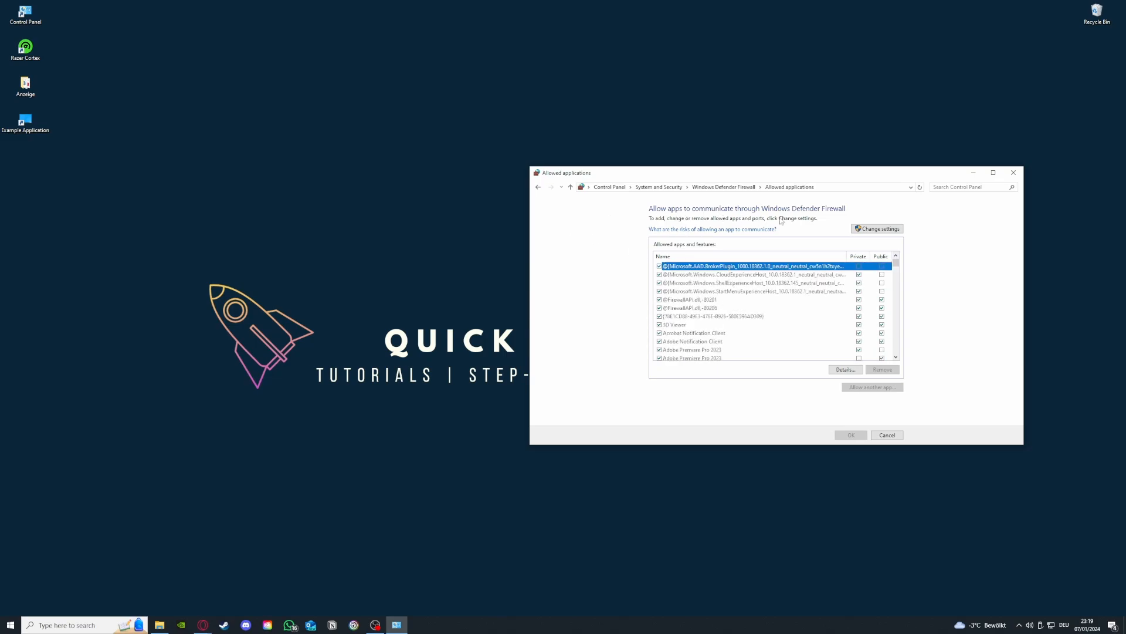
{"action": "left_click", "coordinate": [539, 187]}
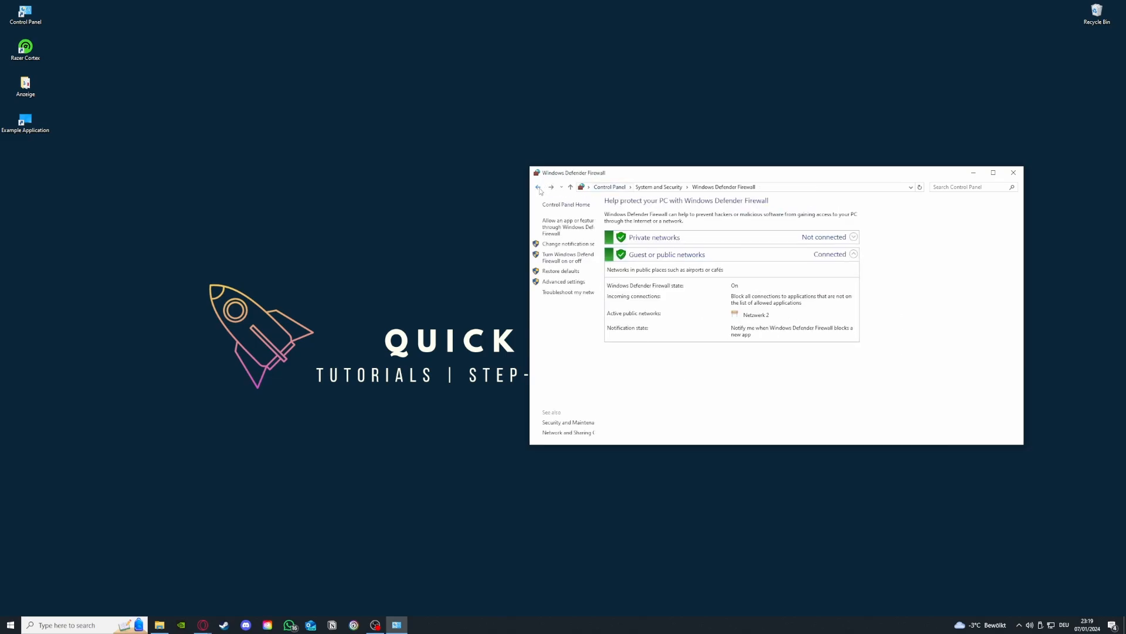
{"action": "left_click", "coordinate": [564, 229]}
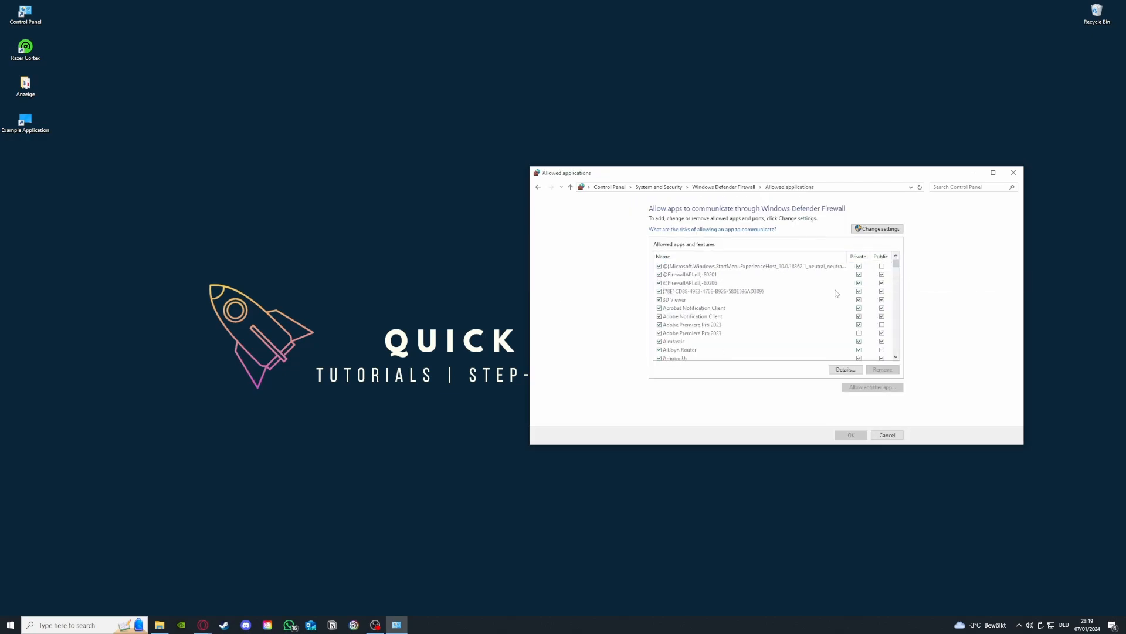
{"action": "scroll", "coordinate": [836, 293], "scroll_direction": "down", "scroll_amount": 10}
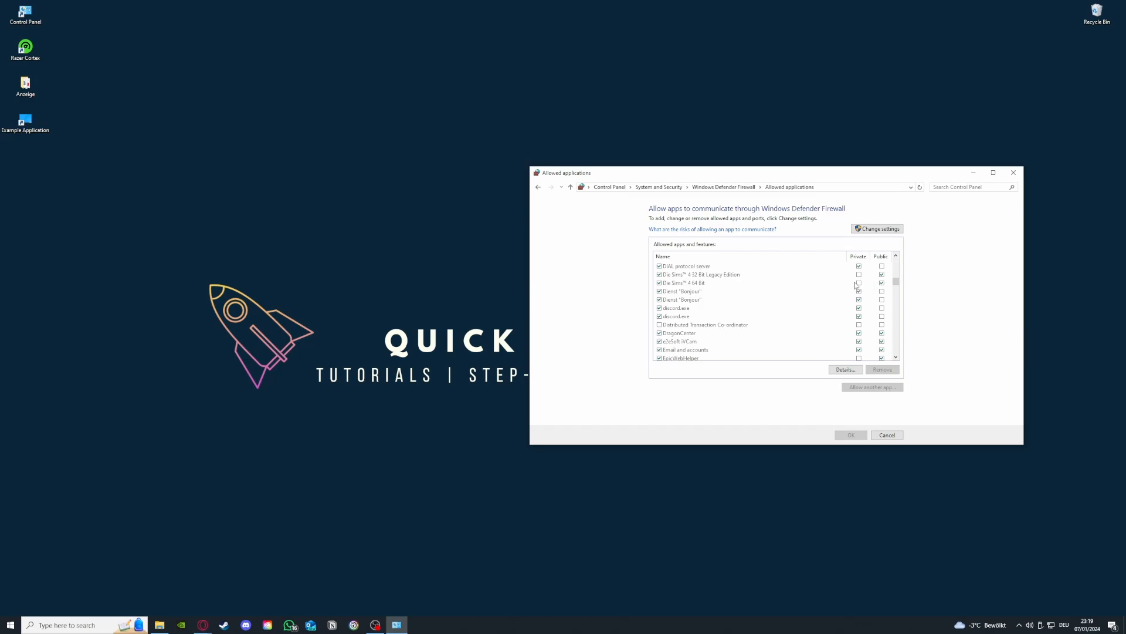
{"action": "left_click", "coordinate": [538, 188]}
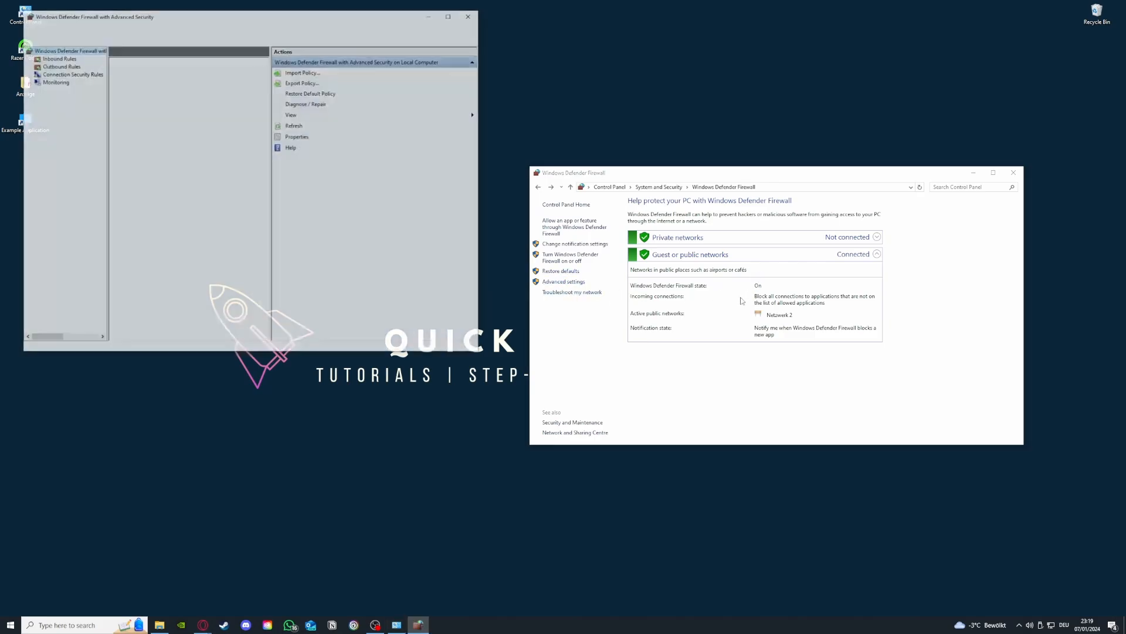
Open the firewall's advanced settings, check the overview and browse the Inbound Rules list.
{"action": "scroll", "coordinate": [174, 136], "scroll_direction": "down", "scroll_amount": 3}
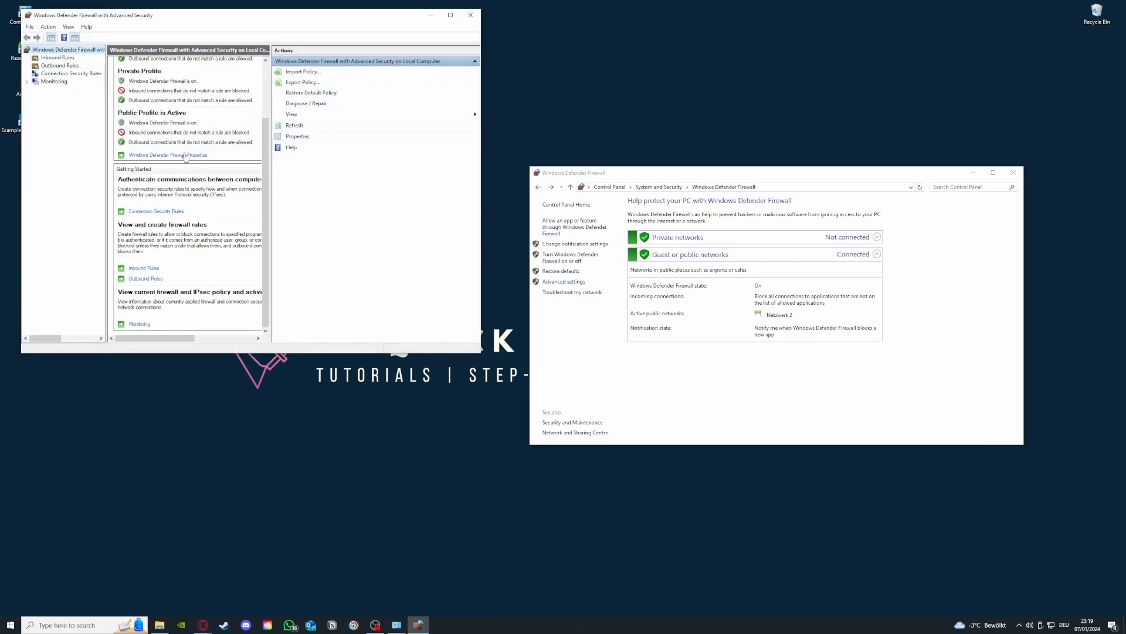
{"action": "left_click", "coordinate": [58, 59]}
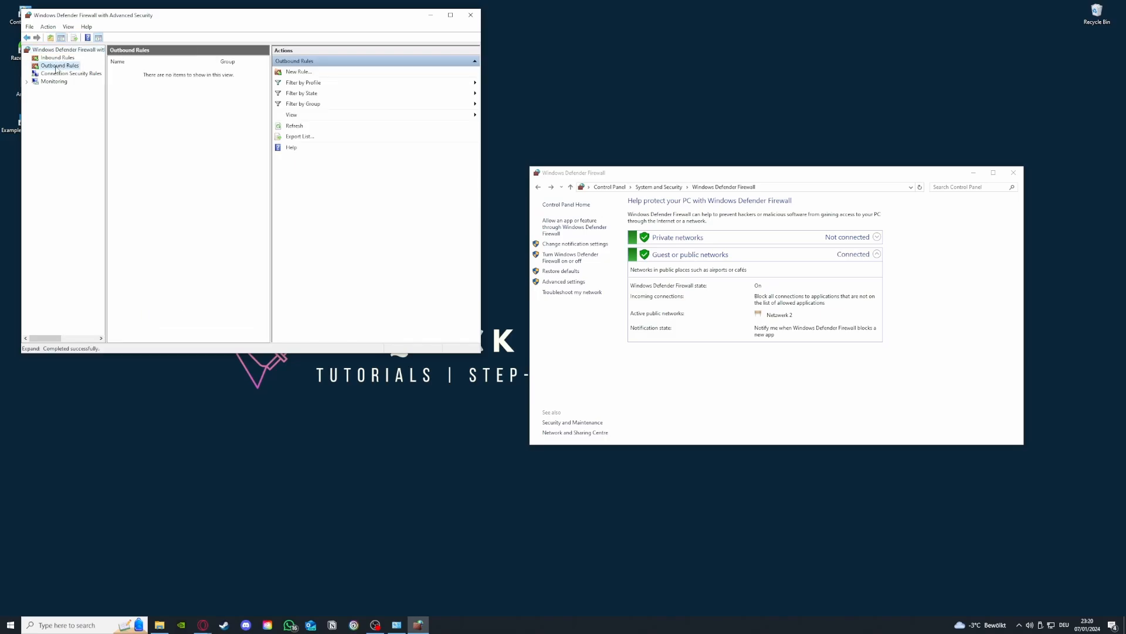
{"action": "left_click", "coordinate": [59, 66]}
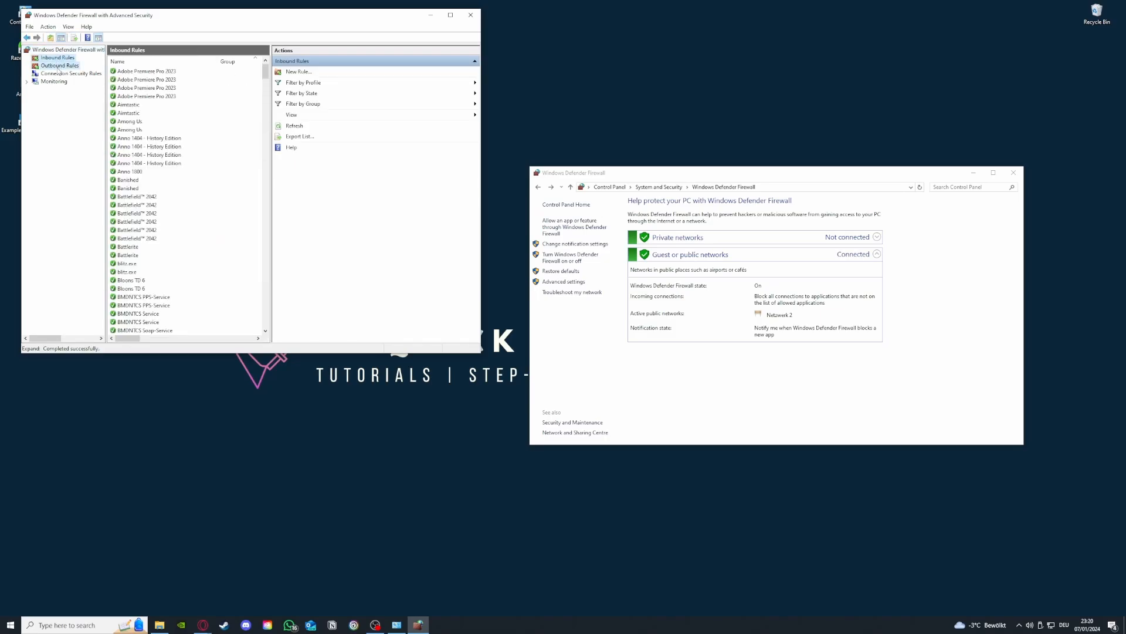
{"action": "left_click", "coordinate": [58, 58]}
{"action": "scroll", "coordinate": [185, 176], "scroll_direction": "down", "scroll_amount": 5}
{"action": "scroll", "coordinate": [183, 175], "scroll_direction": "down", "scroll_amount": 10}
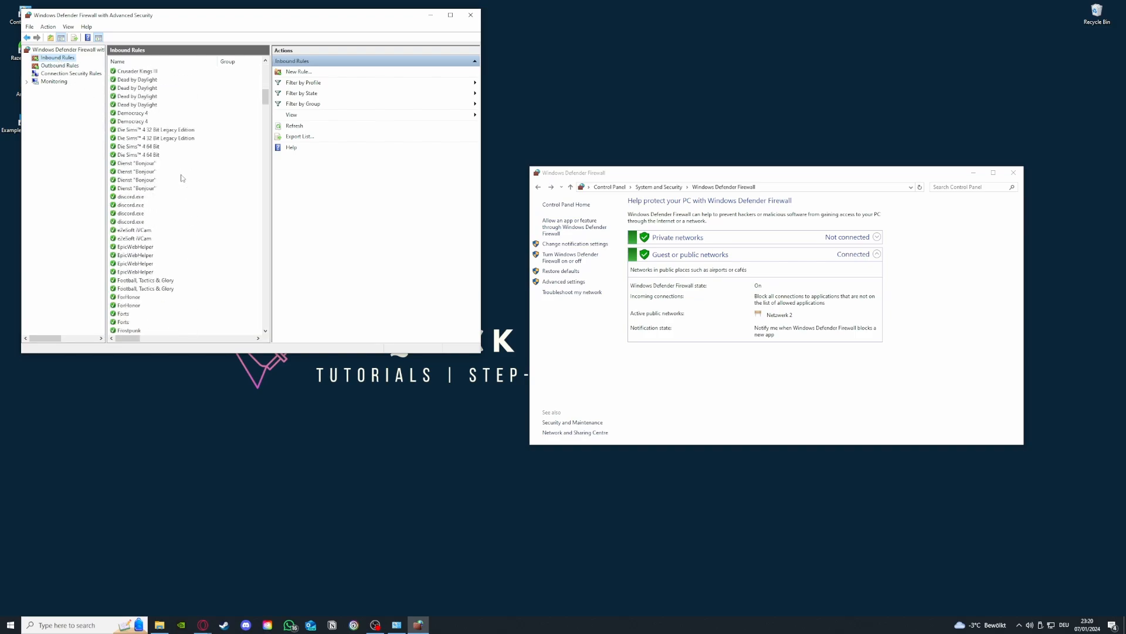
Open the New Inbound Rule Wizard, dismiss it and browse further through the inbound rules.
{"action": "left_click", "coordinate": [315, 73]}
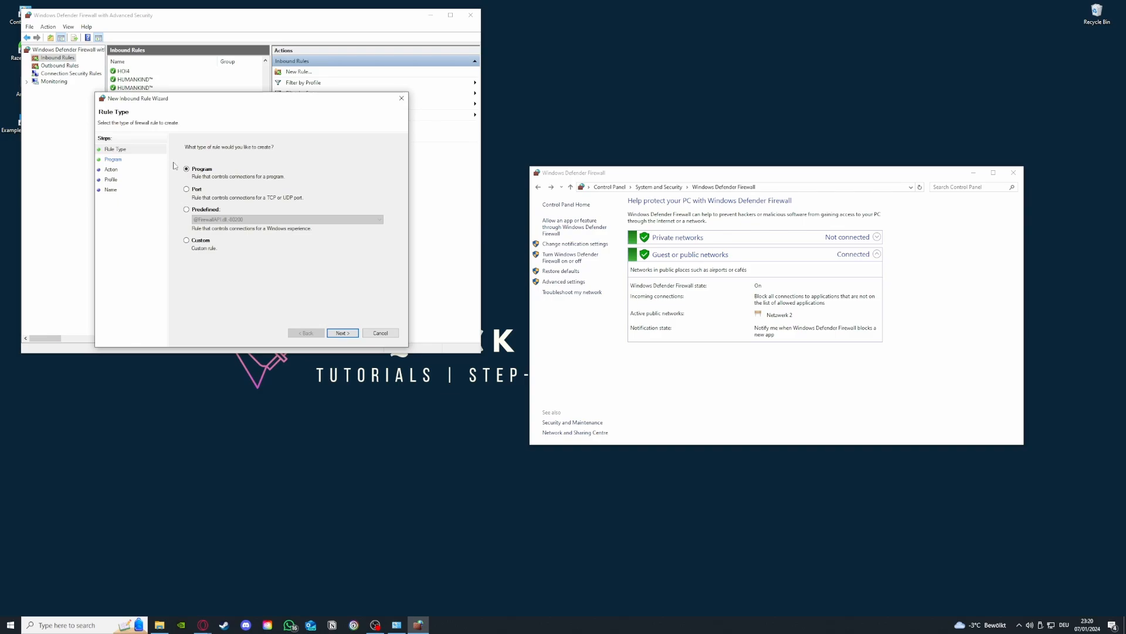
{"action": "left_click", "coordinate": [405, 100]}
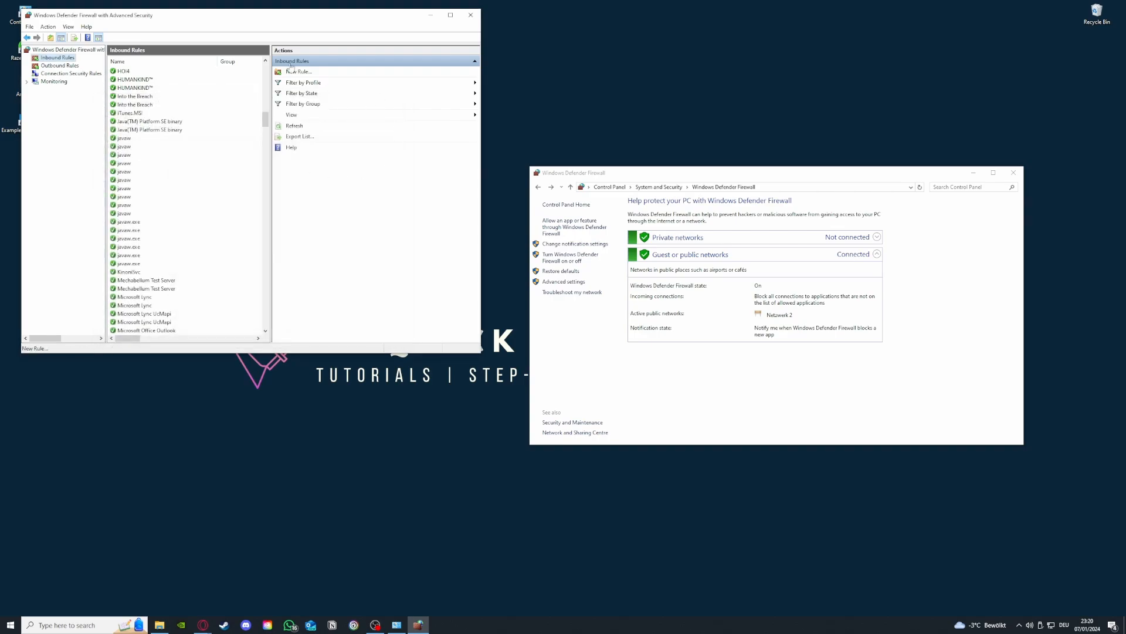
{"action": "scroll", "coordinate": [206, 284], "scroll_direction": "down", "scroll_amount": 15}
{"action": "scroll", "coordinate": [206, 283], "scroll_direction": "down", "scroll_amount": 8}
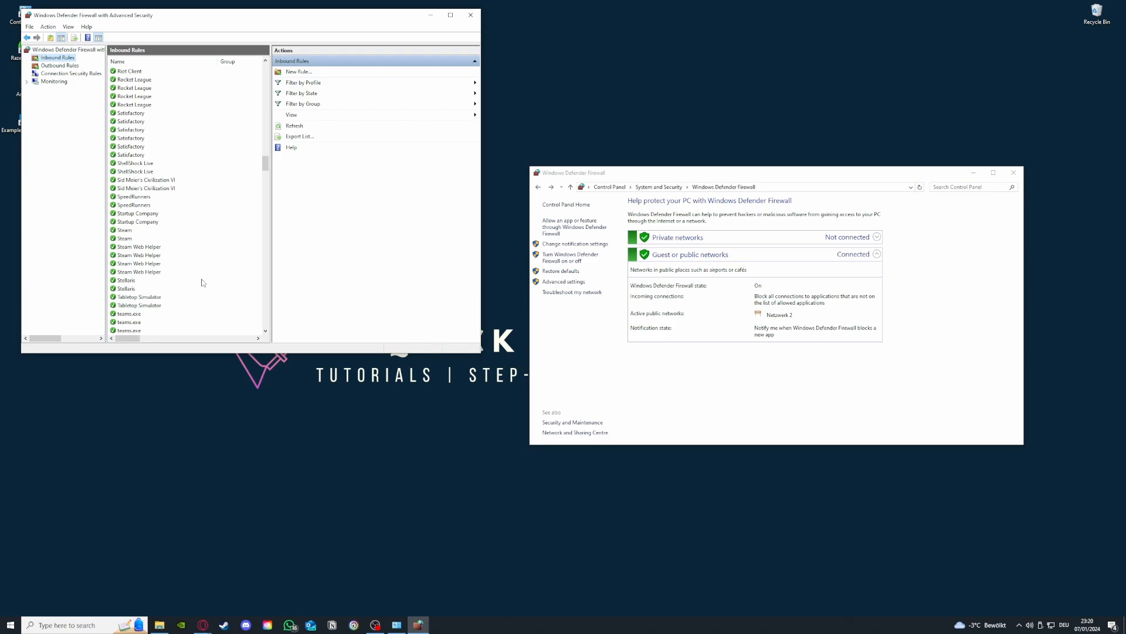
Switch to Outbound Rules and browse the rule list down and back to its start.
{"action": "left_click", "coordinate": [59, 66]}
{"action": "left_click", "coordinate": [58, 58]}
{"action": "left_click", "coordinate": [60, 65]}
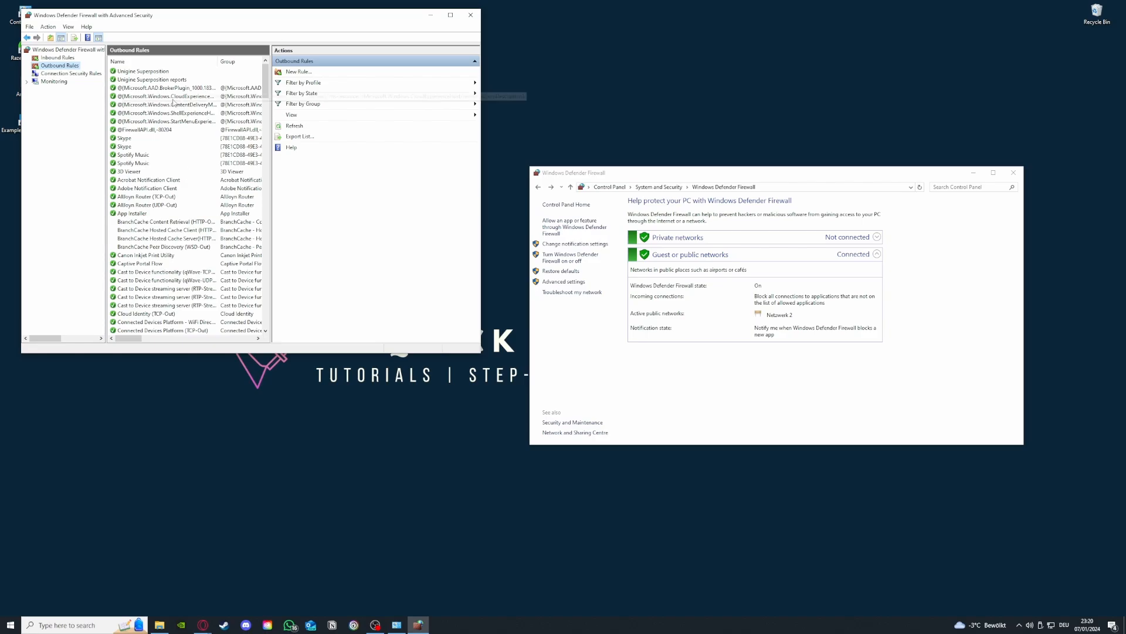
{"action": "scroll", "coordinate": [172, 103], "scroll_direction": "down", "scroll_amount": 20}
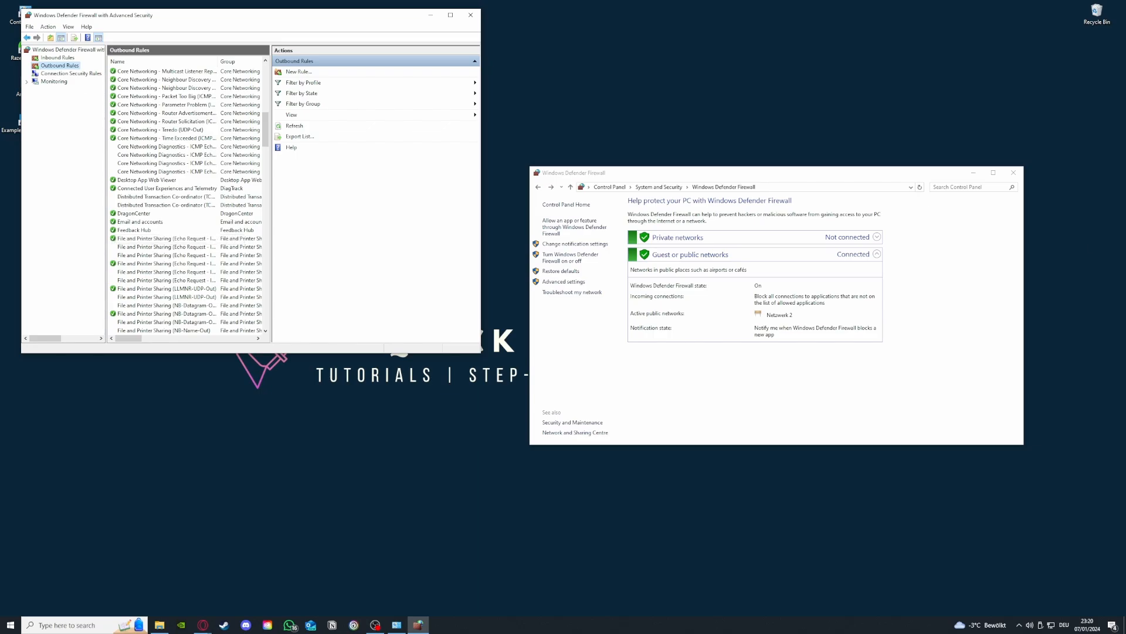
{"action": "left_click", "coordinate": [202, 625]}
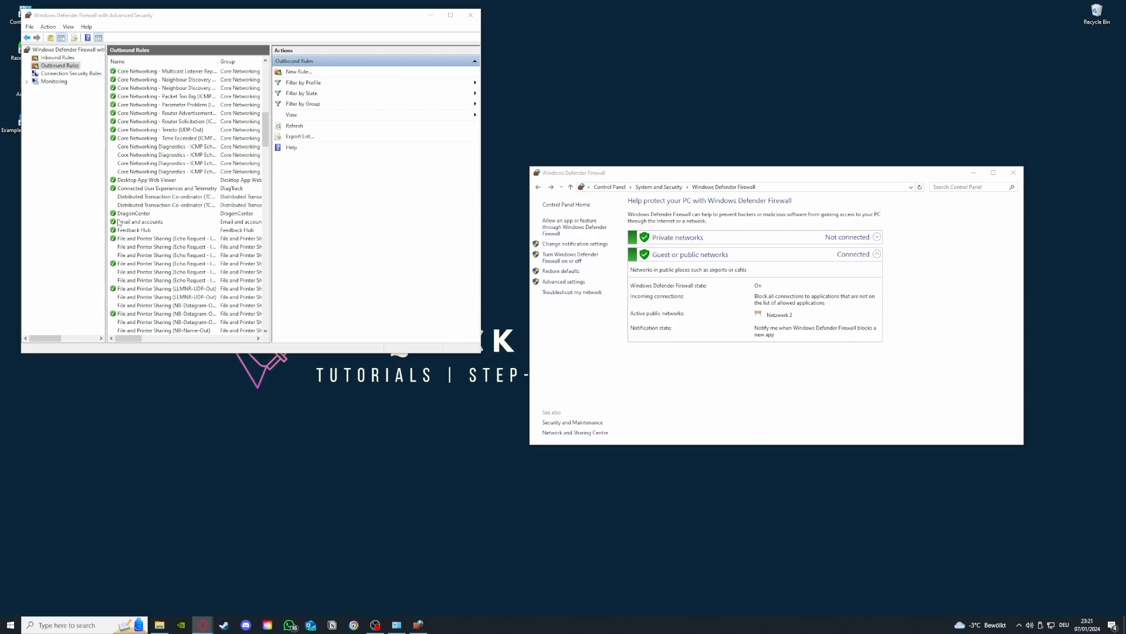
{"action": "scroll", "coordinate": [187, 247], "scroll_direction": "up", "scroll_amount": 14}
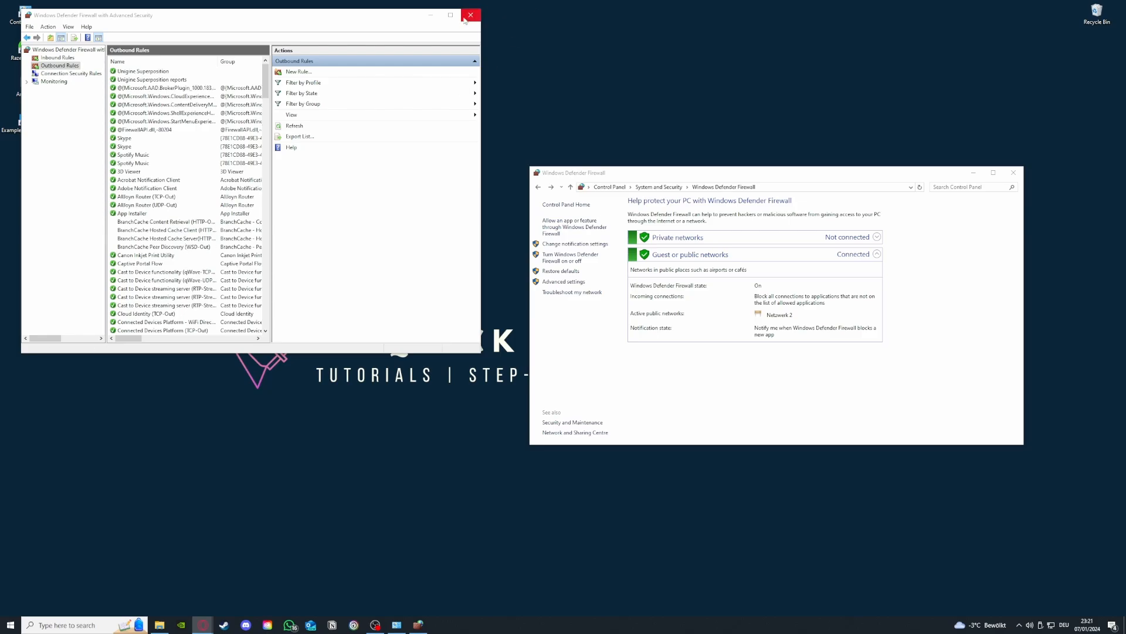
View the inbound and outbound rules once more, and close both firewall windows.
{"action": "left_click", "coordinate": [48, 58]}
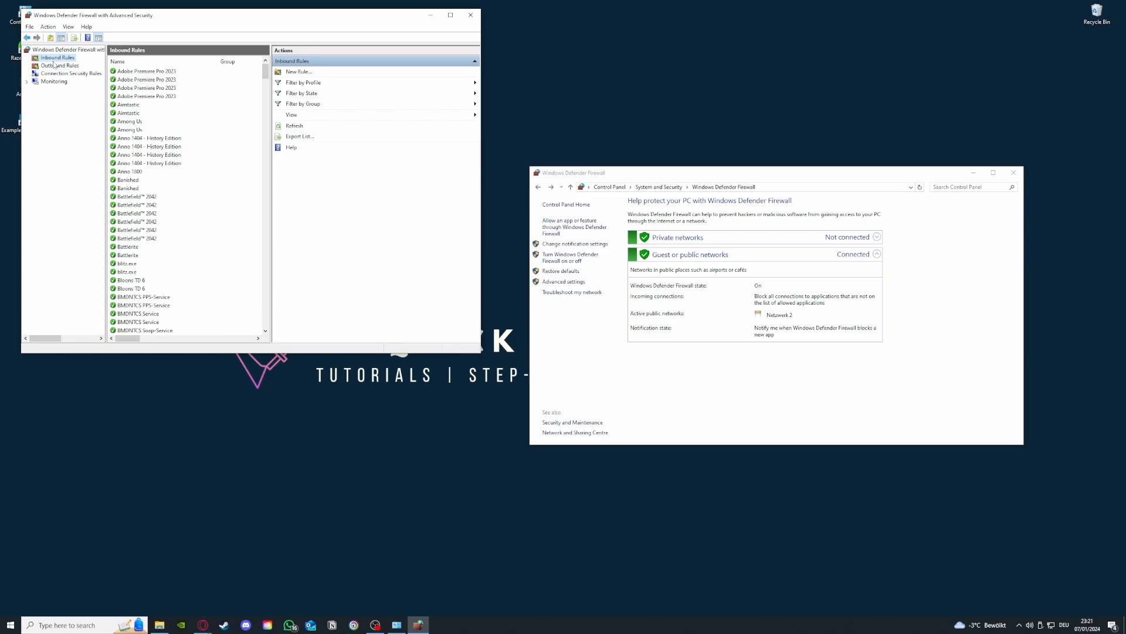
{"action": "left_click", "coordinate": [54, 66]}
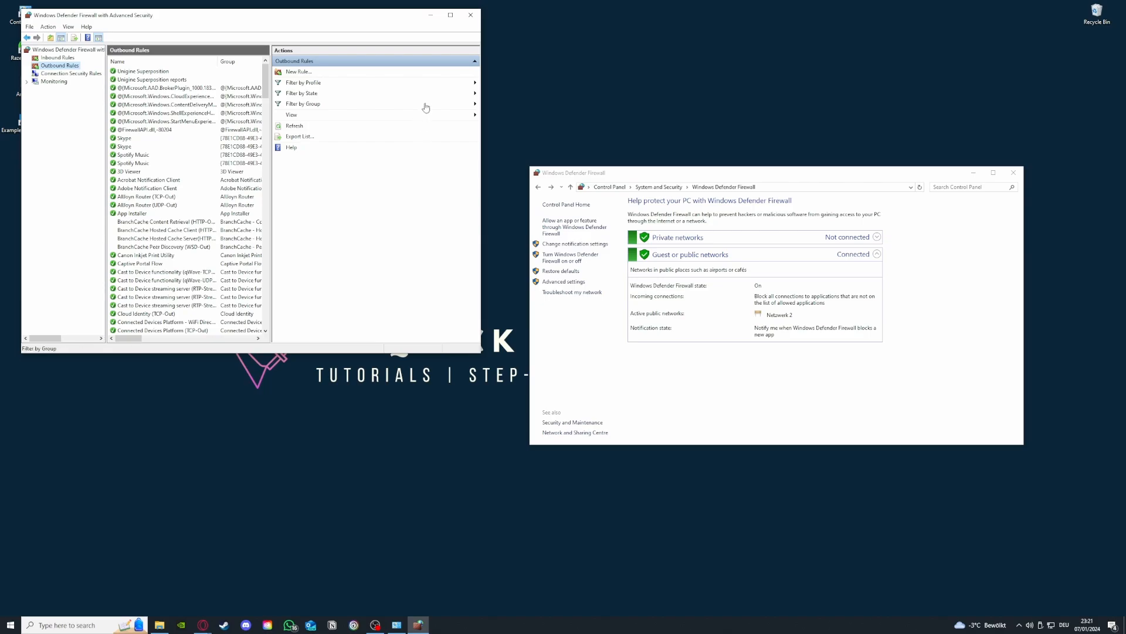
{"action": "left_click", "coordinate": [470, 15]}
{"action": "left_click", "coordinate": [1013, 173]}
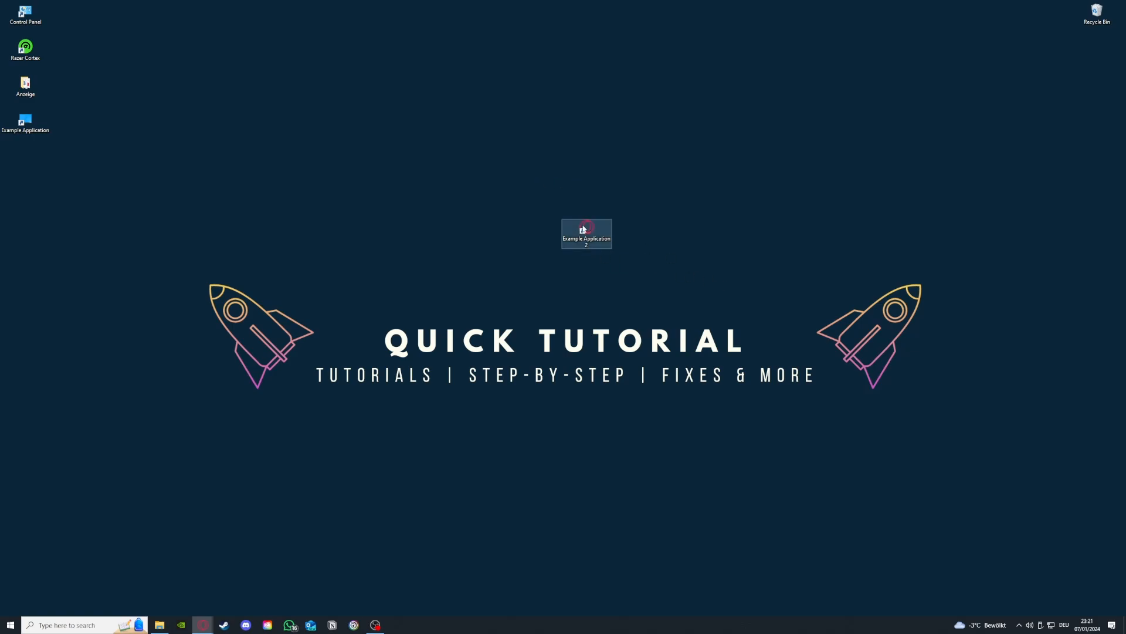
Move the Example Application 2 shortcut to the empty desktop area above the QUICK TUTORIAL wallpaper text.
{"action": "left_click_drag", "start_coordinate": [586, 229], "coordinate": [434, 193]}
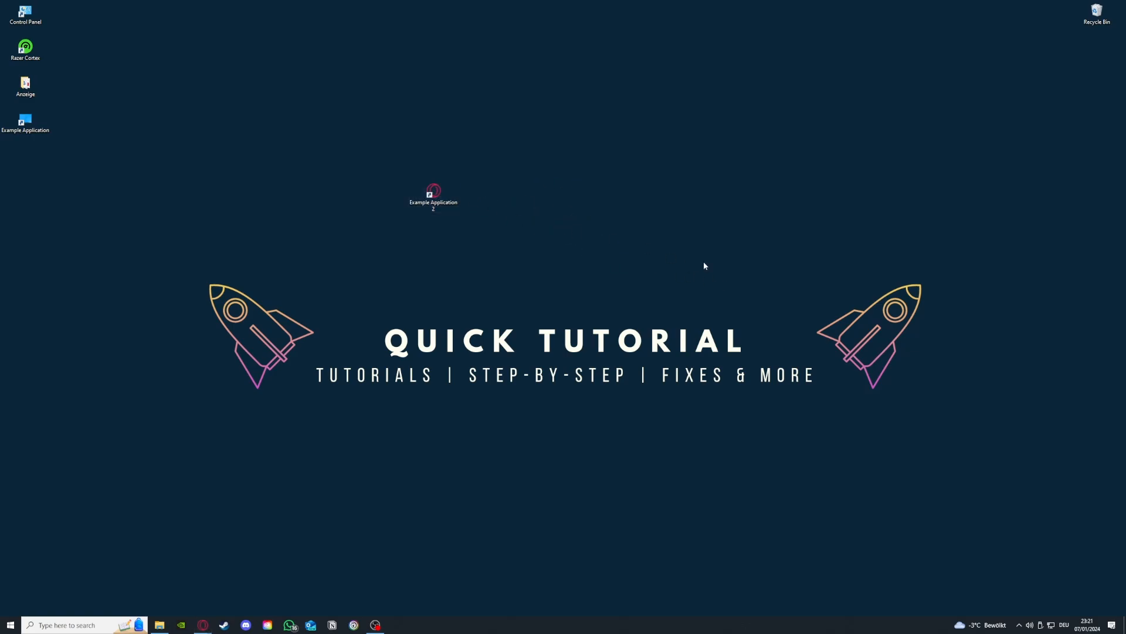